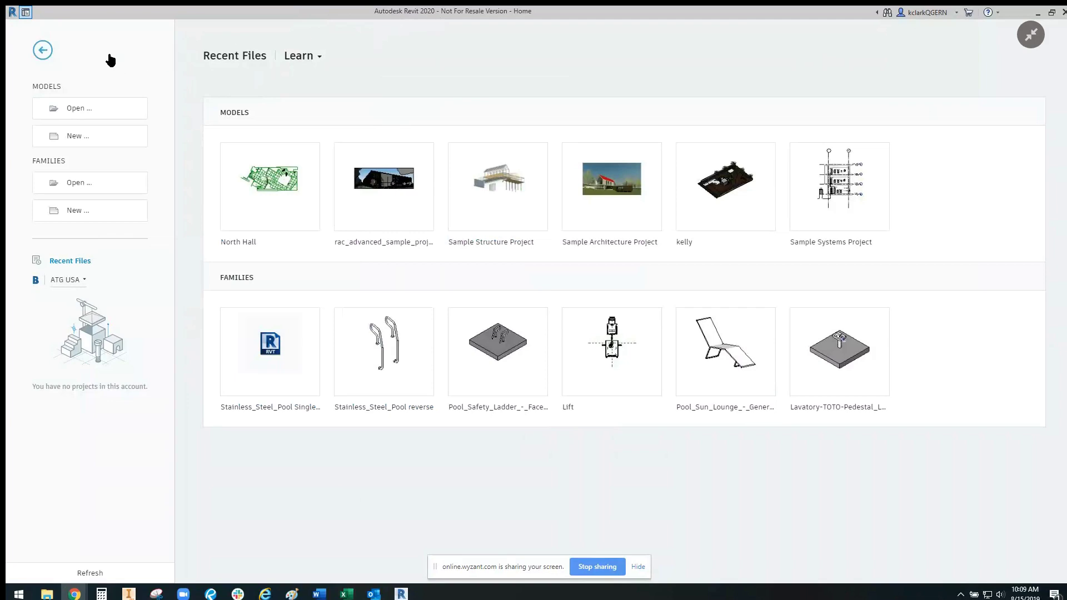
Step: Create a new project from the Architectural Template, opening on the Level 1 floor plan
{"action": "left_click", "coordinate": [79, 137]}
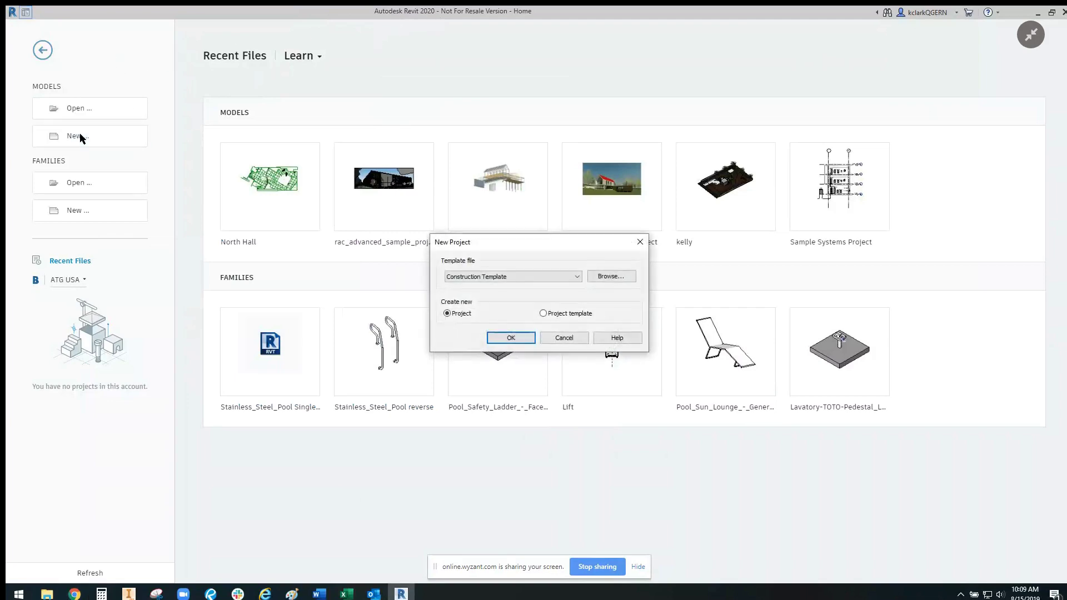
{"action": "left_click", "coordinate": [512, 278]}
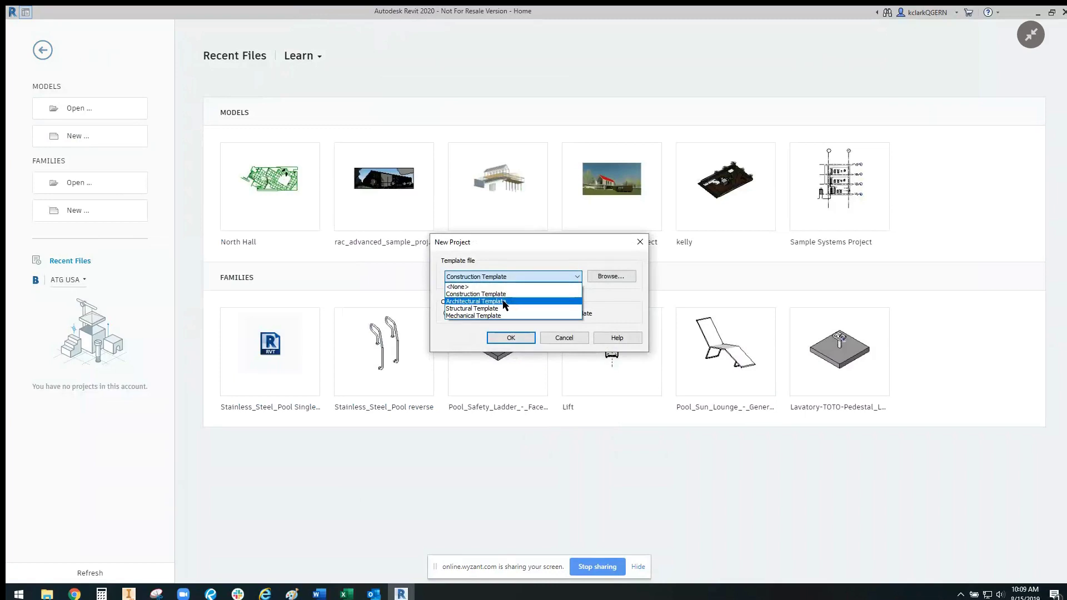
{"action": "left_click", "coordinate": [504, 301]}
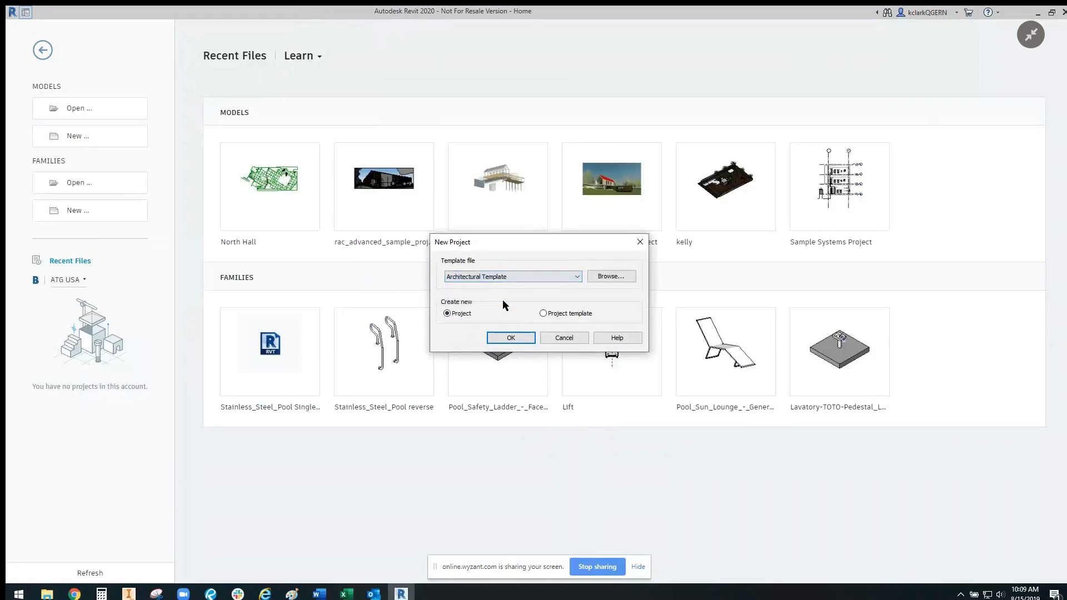
{"action": "left_click", "coordinate": [513, 337]}
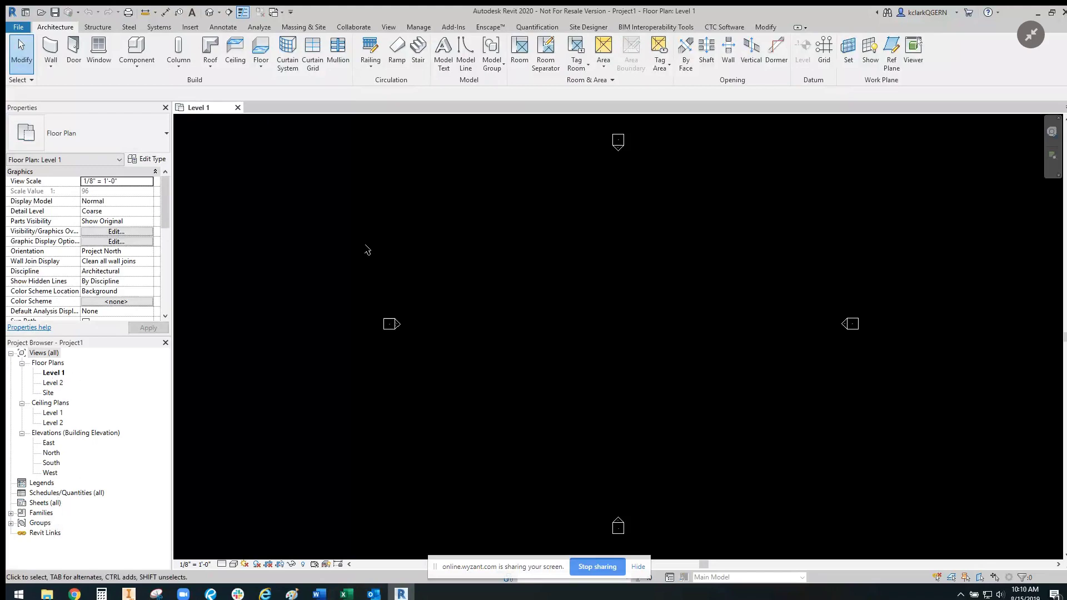
Step: Change the drawing area background colour to white in the Graphics options
{"action": "left_click", "coordinate": [19, 27]}
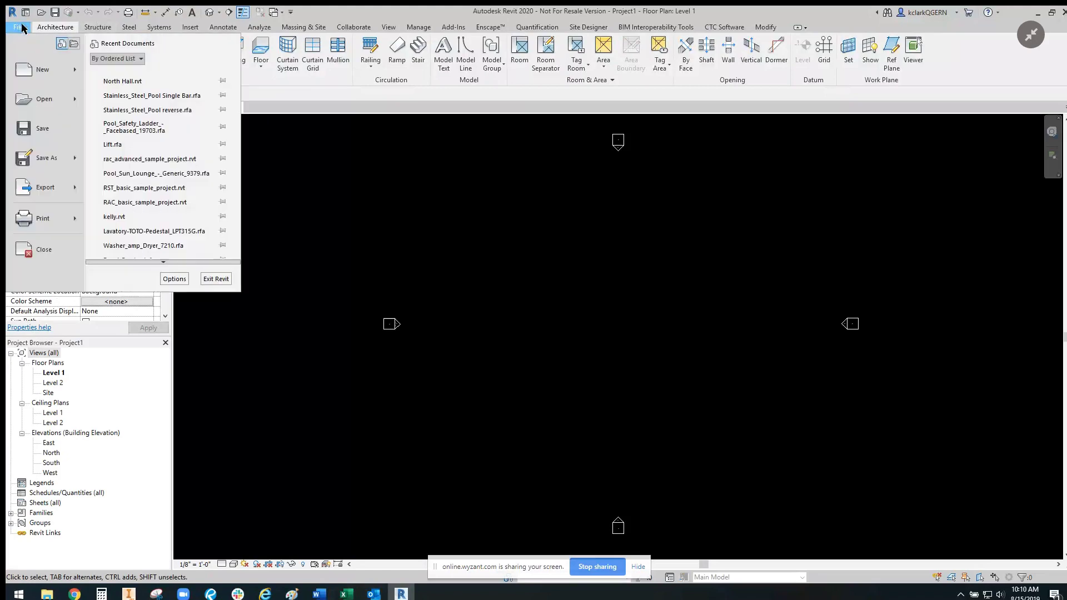
{"action": "left_click", "coordinate": [171, 279]}
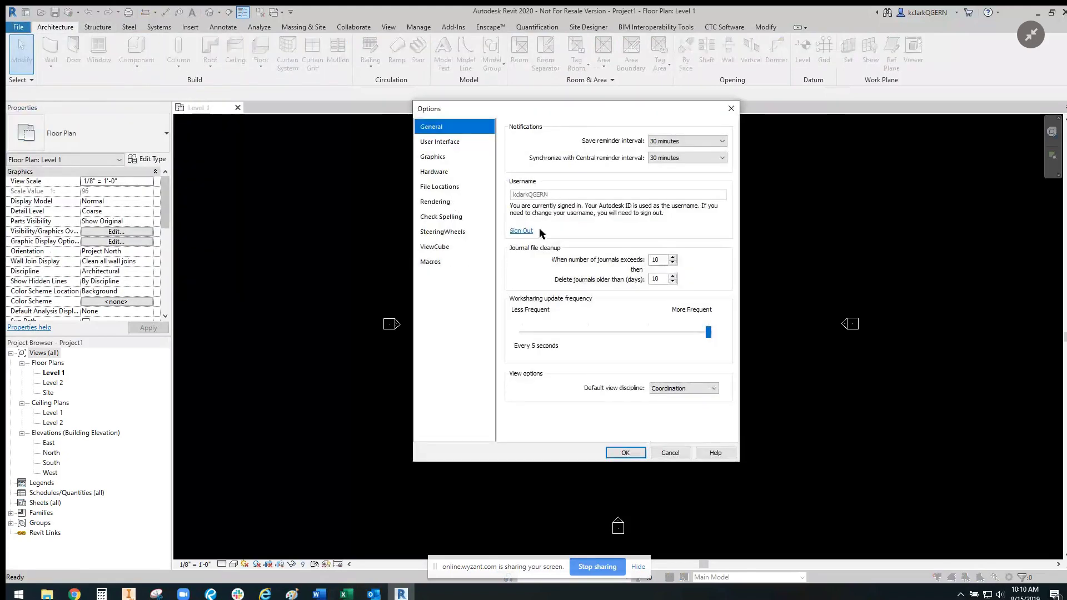
{"action": "left_click", "coordinate": [443, 156]}
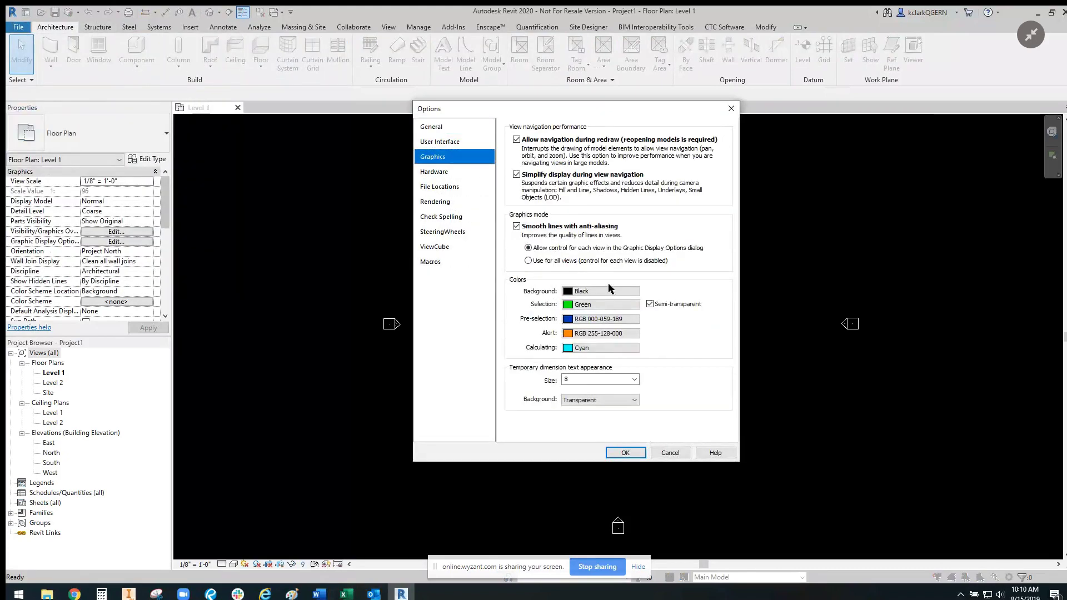
{"action": "left_click", "coordinate": [575, 294]}
{"action": "left_click", "coordinate": [561, 296]}
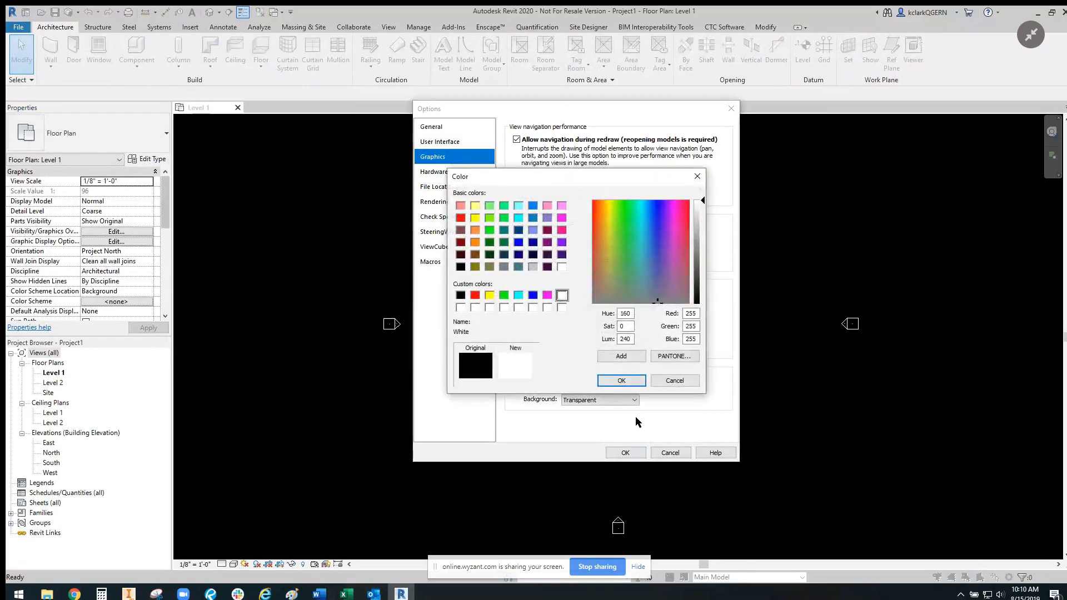
{"action": "left_click", "coordinate": [623, 381]}
{"action": "left_click", "coordinate": [612, 456]}
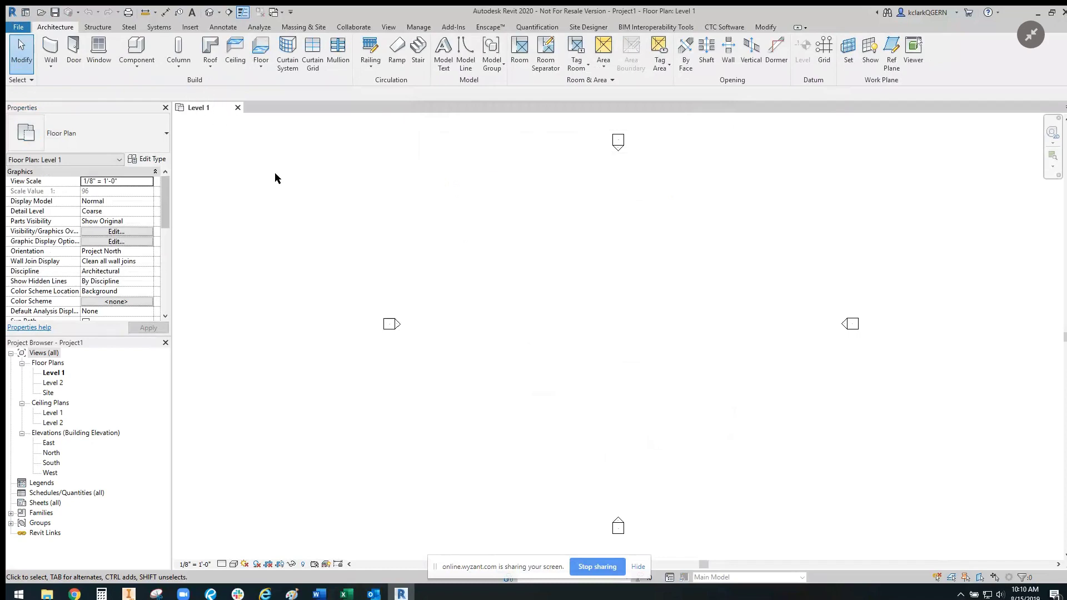
Step: Open the Default 3D View of the empty project, showing Level 1 and Level 2
{"action": "left_click", "coordinate": [389, 27]}
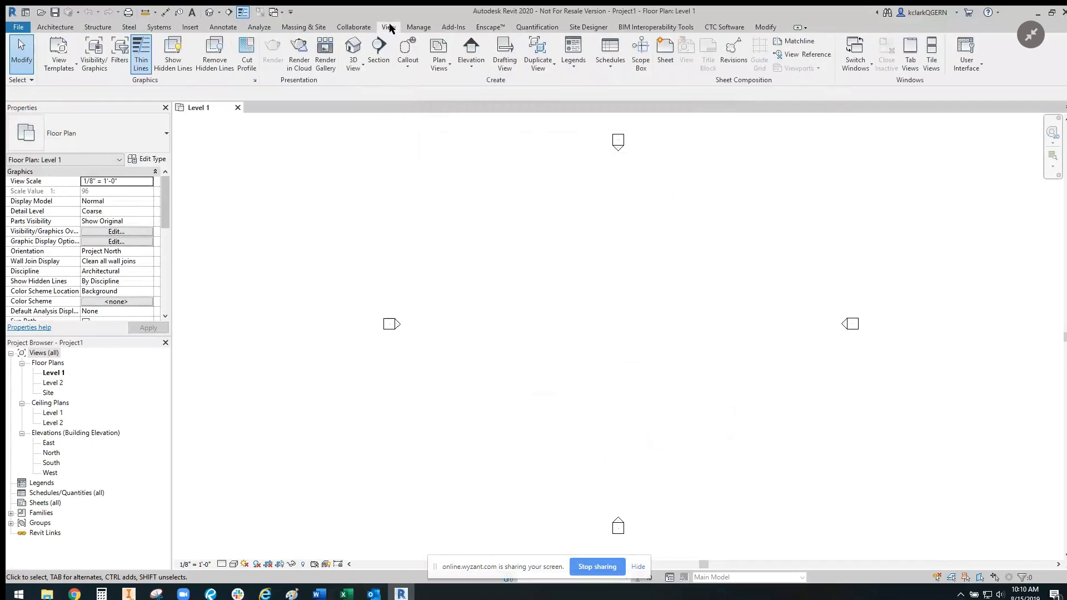
{"action": "left_click", "coordinate": [359, 68]}
{"action": "left_click", "coordinate": [367, 89]}
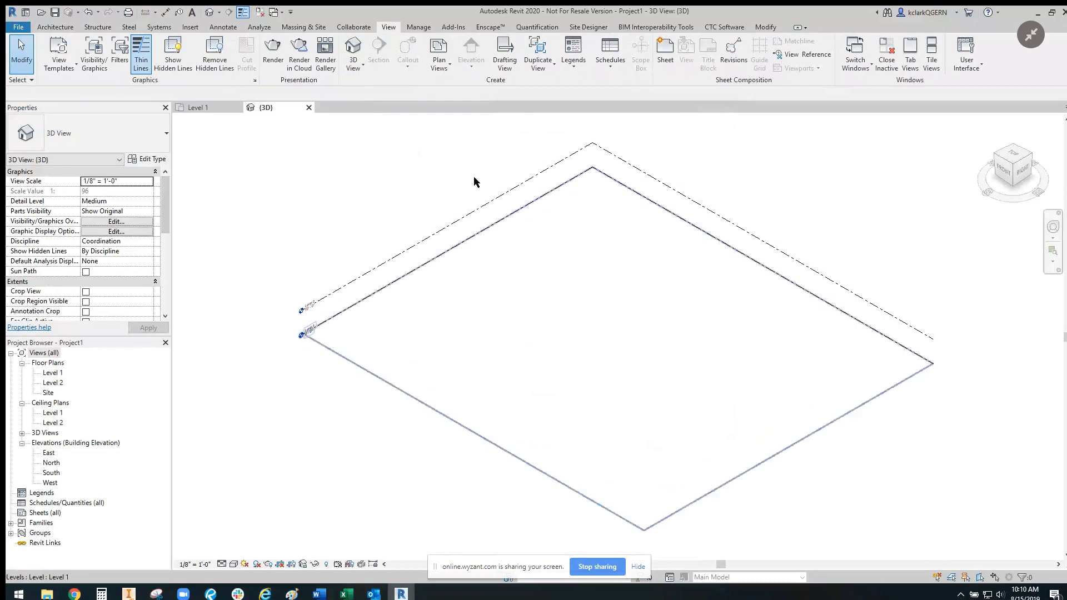
{"action": "left_click", "coordinate": [46, 29]}
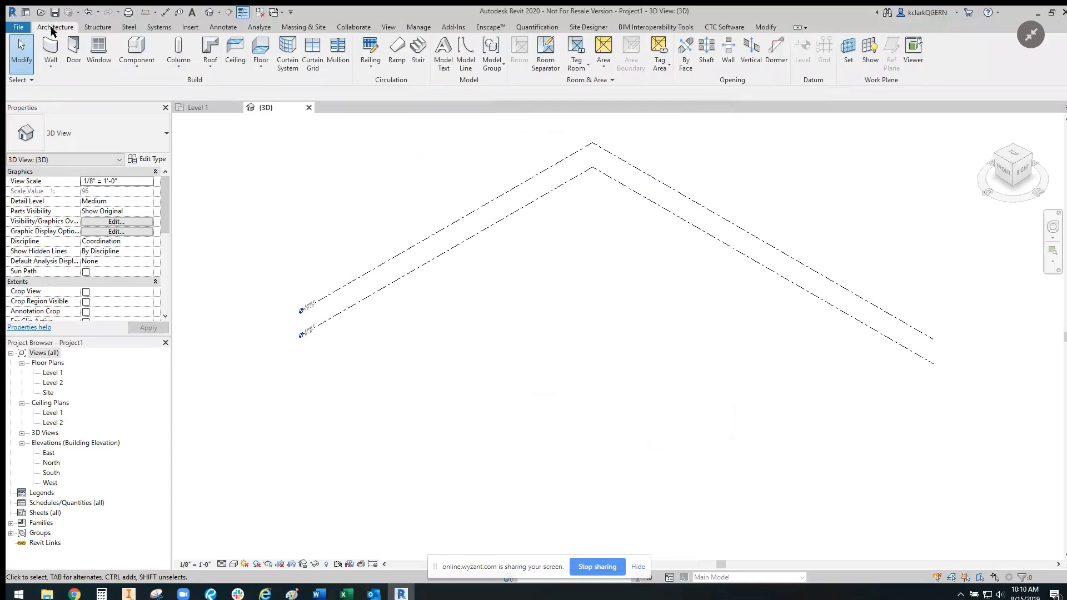
Step: Start placing architectural walls on the Level 1 floor plan
{"action": "left_click", "coordinate": [51, 66]}
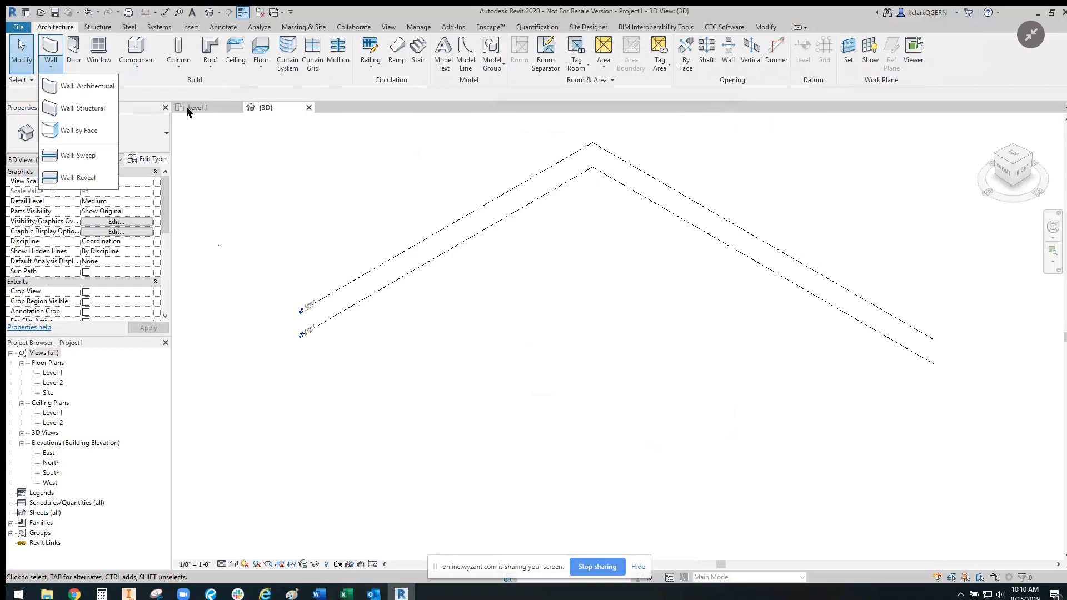
{"action": "left_click", "coordinate": [189, 109]}
{"action": "left_click", "coordinate": [50, 65]}
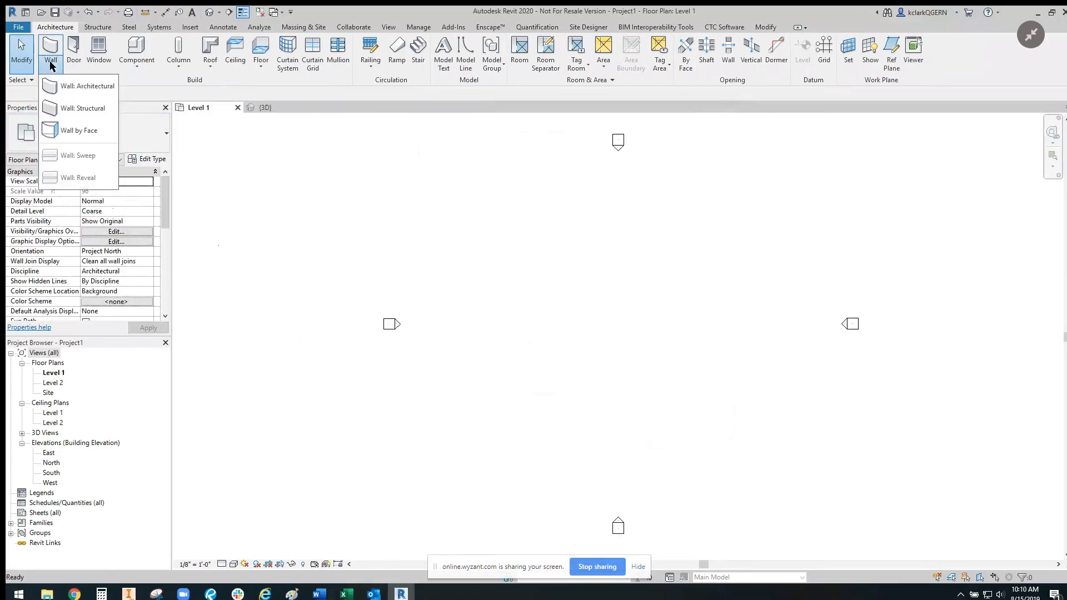
{"action": "left_click", "coordinate": [94, 86]}
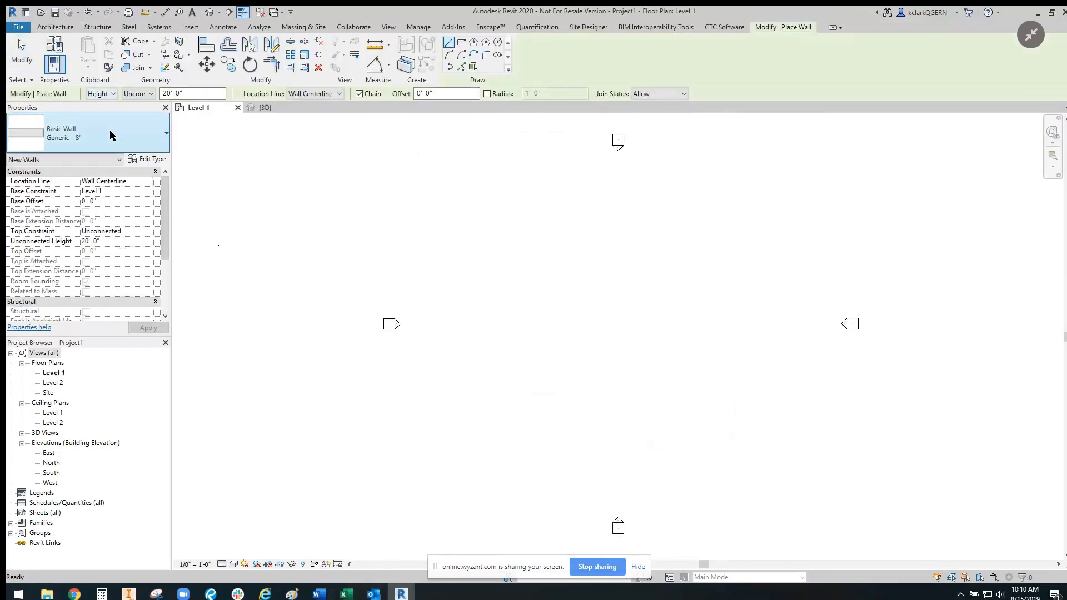
Step: Keep the Generic - 8" wall type and set the top constraint up to Level 2
{"action": "left_click", "coordinate": [110, 135]}
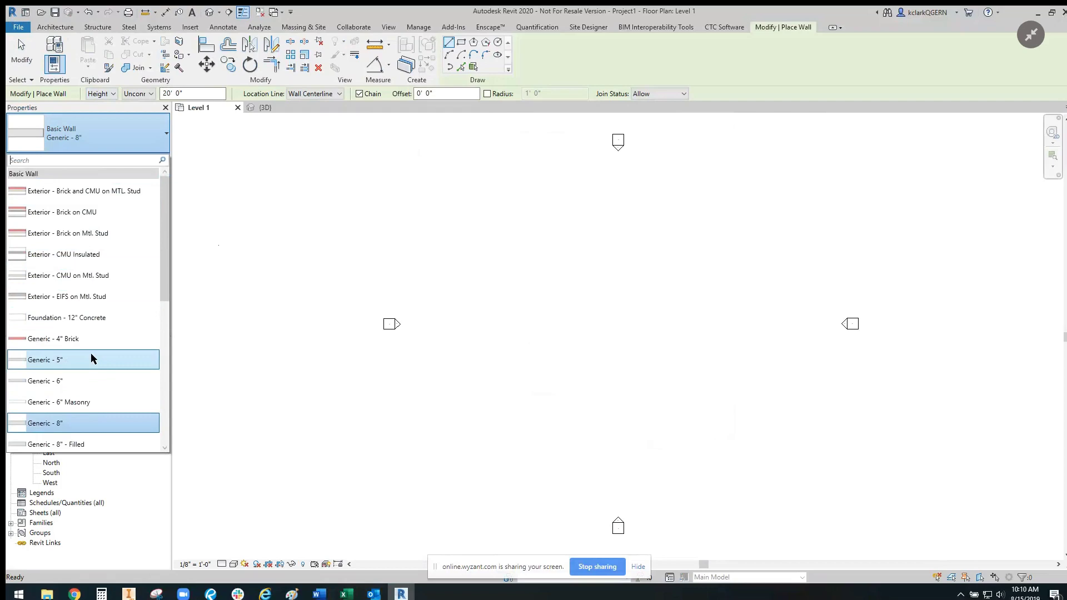
{"action": "scroll", "coordinate": [89, 333], "scroll_direction": "down", "scroll_amount": 2}
{"action": "scroll", "coordinate": [89, 358], "scroll_direction": "down", "scroll_amount": 2}
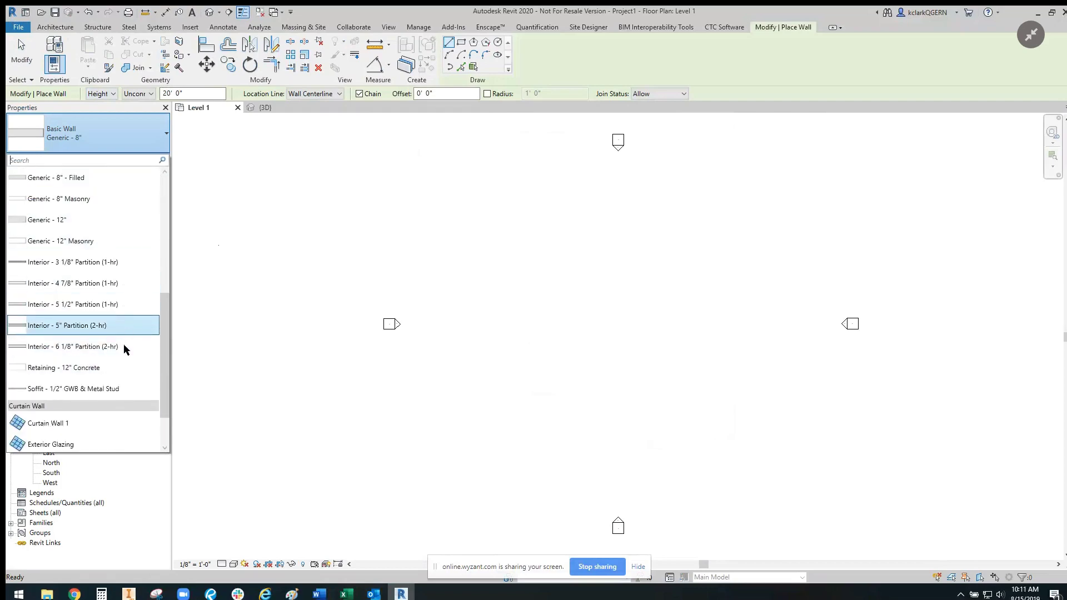
{"action": "scroll", "coordinate": [119, 367], "scroll_direction": "down", "scroll_amount": 1}
{"action": "scroll", "coordinate": [95, 317], "scroll_direction": "up", "scroll_amount": 3}
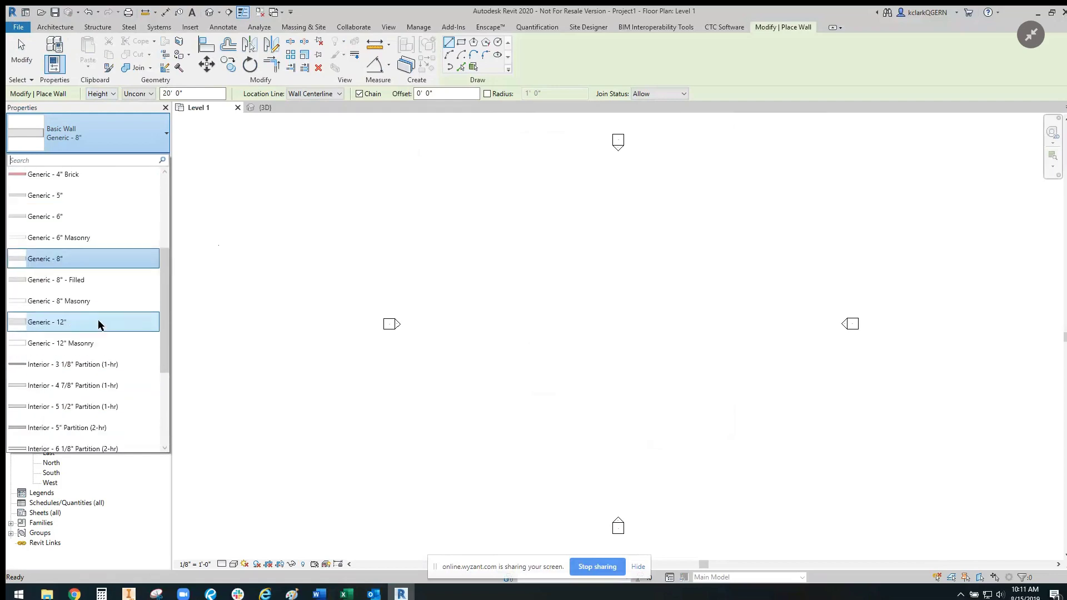
{"action": "left_click", "coordinate": [102, 259]}
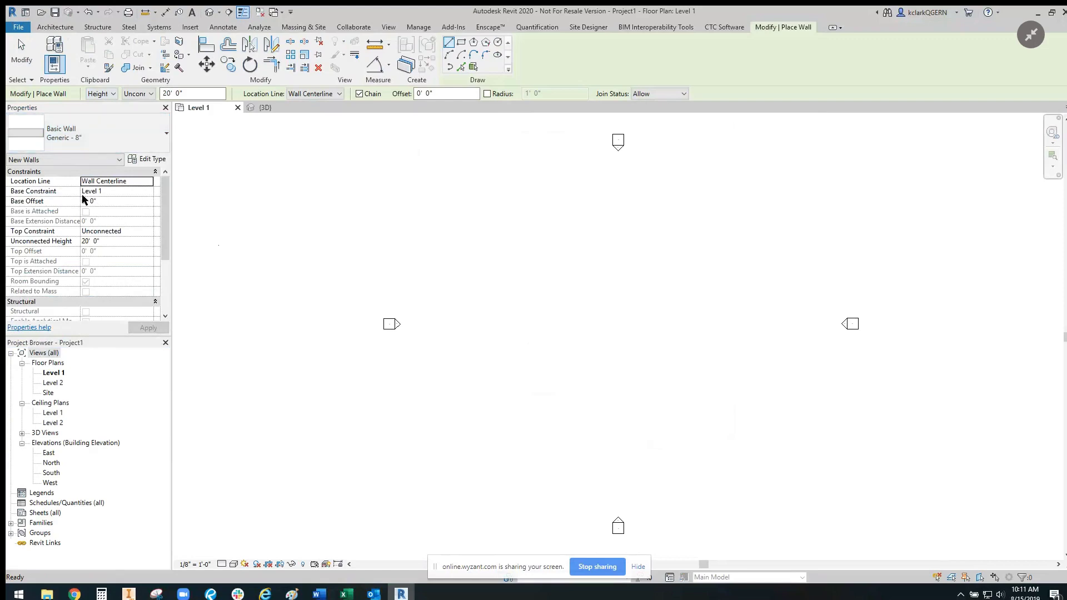
{"action": "left_click", "coordinate": [151, 232]}
{"action": "left_click", "coordinate": [130, 259]}
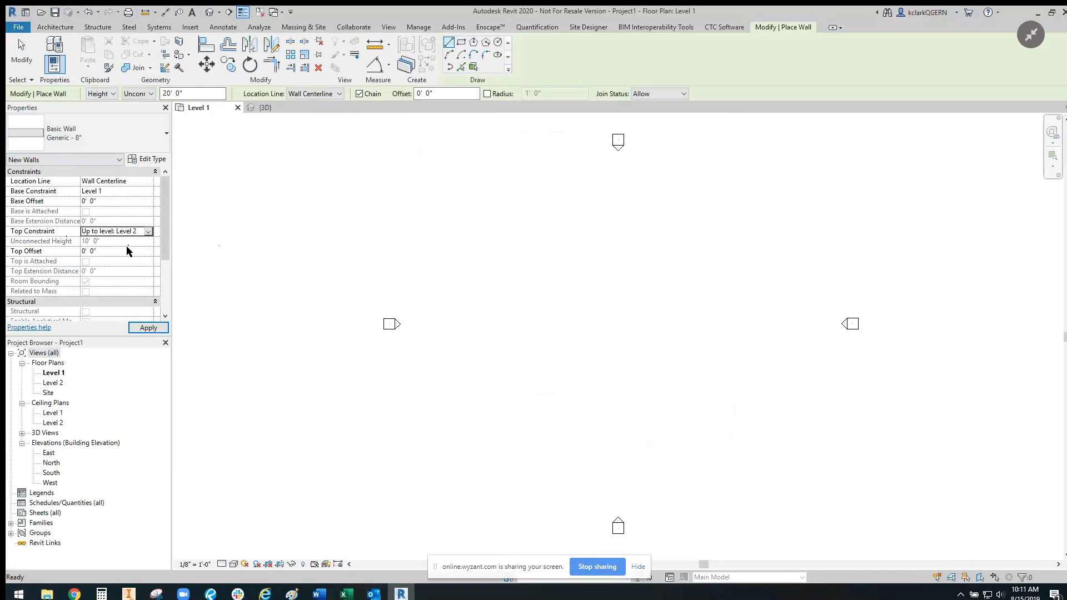
{"action": "left_click", "coordinate": [136, 328]}
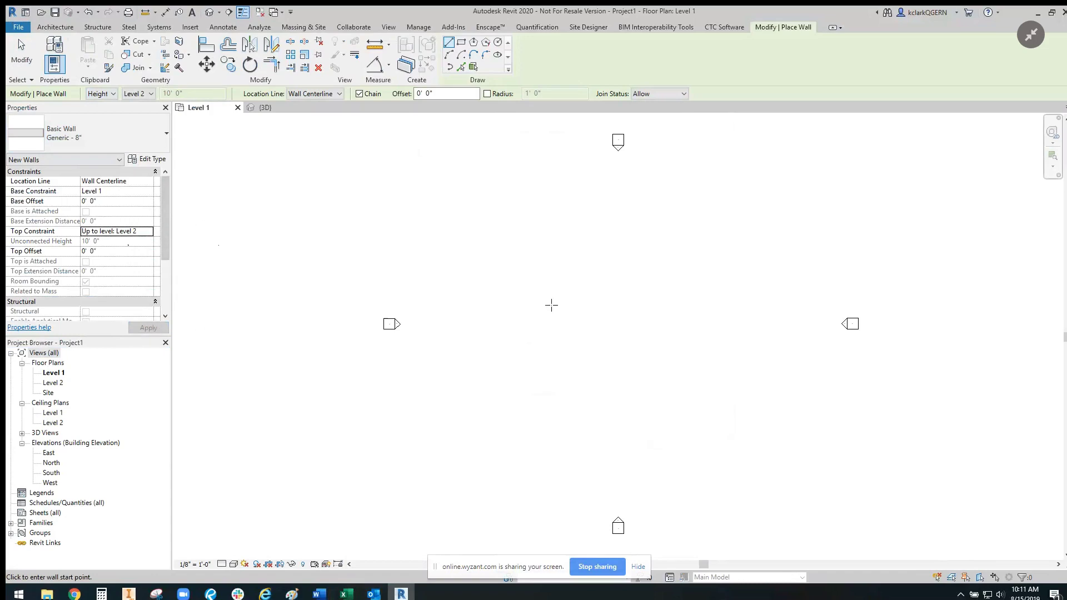
Step: Draw a 32' by 28' rectangle of walls on Level 1
{"action": "left_click", "coordinate": [461, 42]}
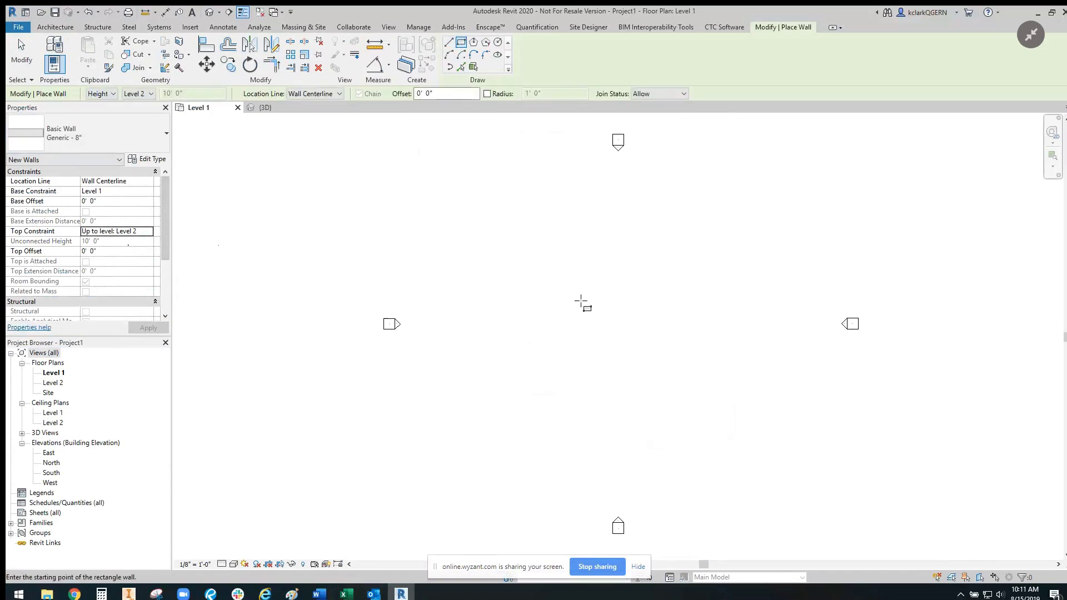
{"action": "left_click", "coordinate": [579, 299]}
{"action": "left_click", "coordinate": [668, 377]}
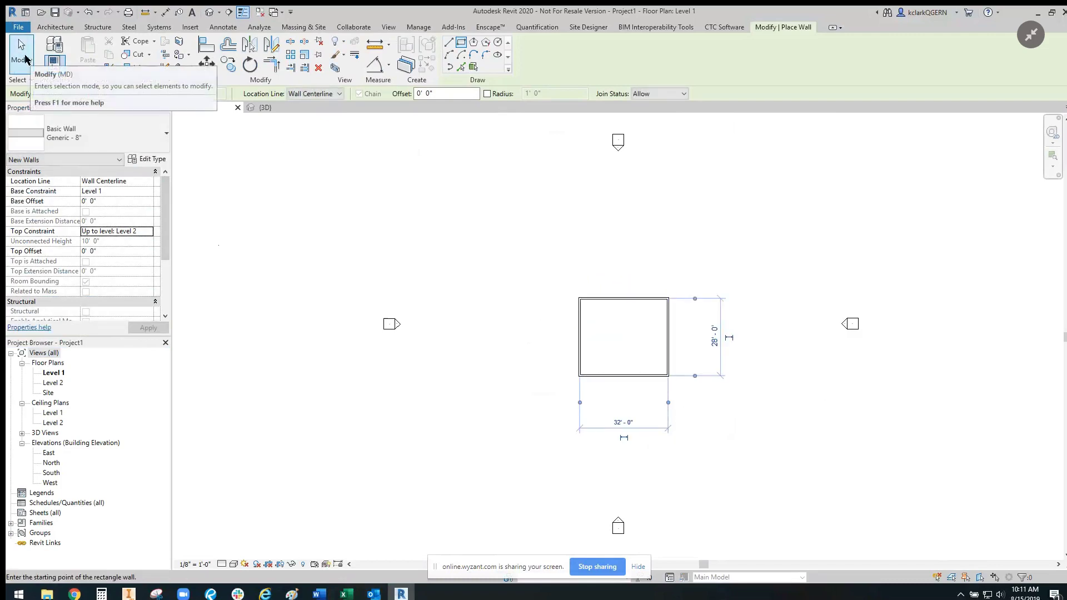
{"action": "left_click", "coordinate": [21, 55]}
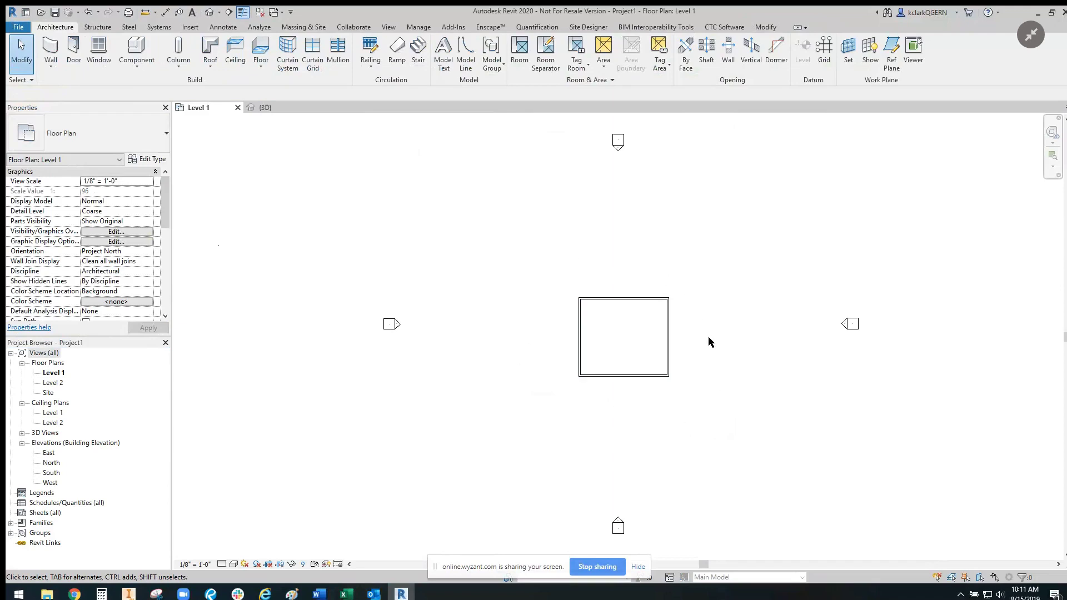
Step: Switch to the 3D view and zoom in on the four-wall enclosure
{"action": "left_click", "coordinate": [269, 107]}
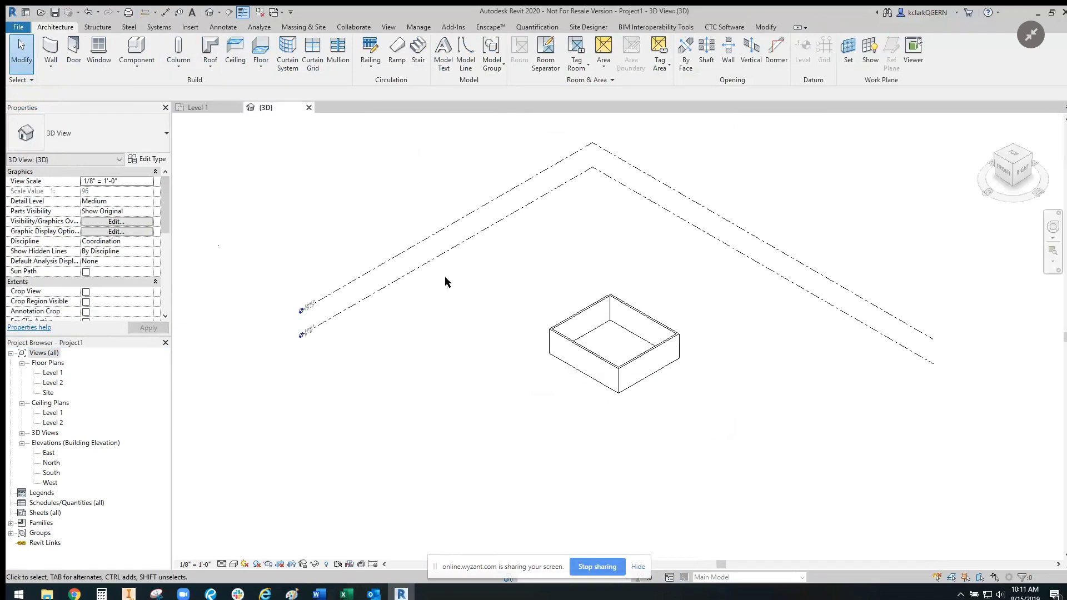
{"action": "scroll", "coordinate": [652, 400], "scroll_direction": "up", "scroll_amount": 2}
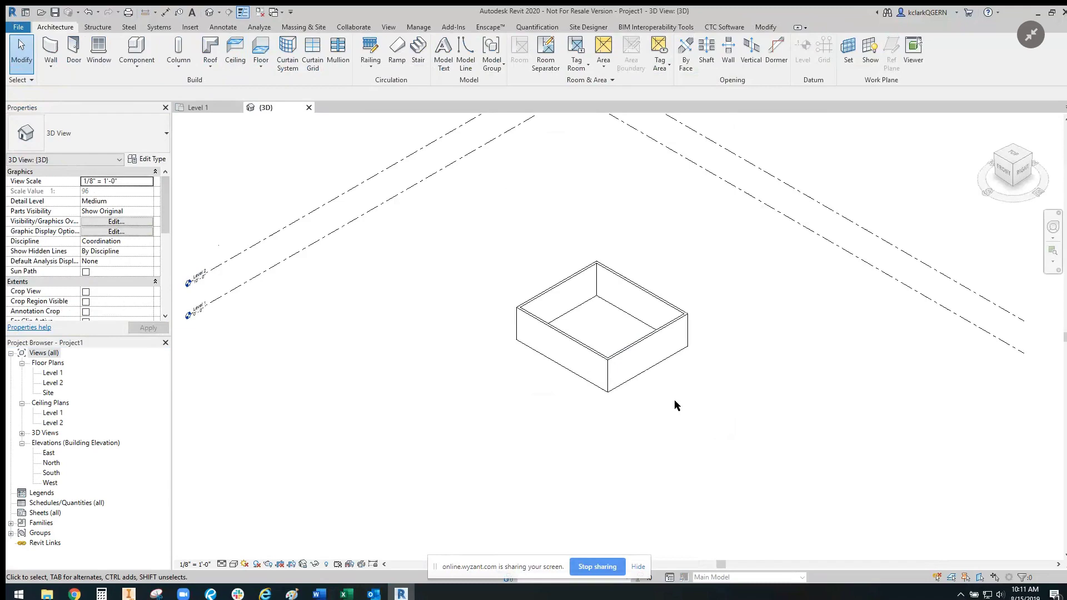
{"action": "scroll", "coordinate": [628, 354], "scroll_direction": "up", "scroll_amount": 3}
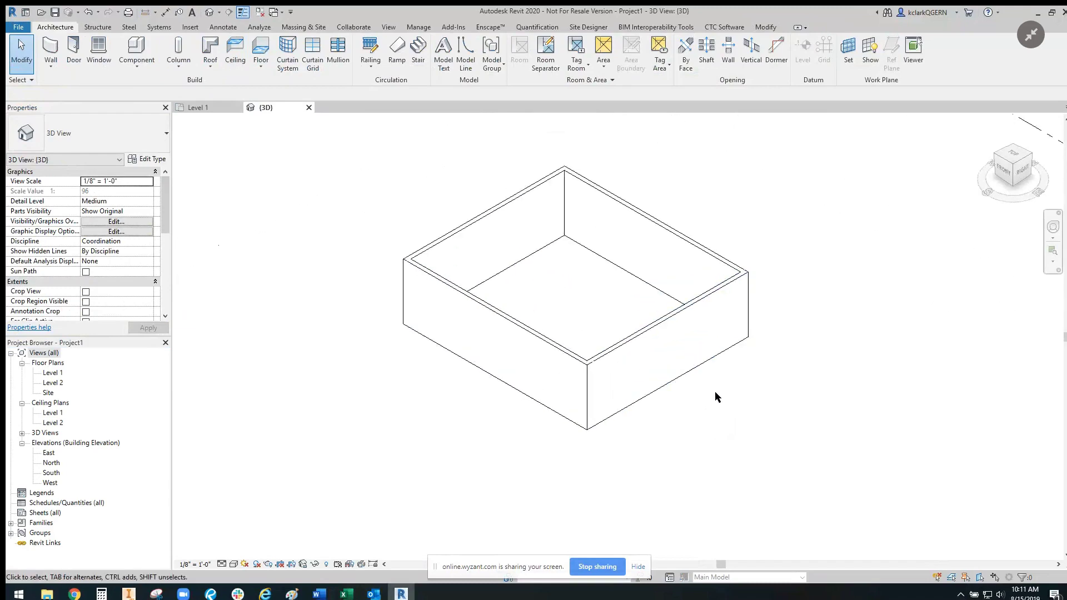
Step: Show the 3D view at Fine detail, Realistic style with shadows, orbited front-facing
{"action": "left_click", "coordinate": [221, 564]}
{"action": "left_click", "coordinate": [239, 550]}
{"action": "left_click", "coordinate": [233, 564]}
{"action": "left_click", "coordinate": [253, 540]}
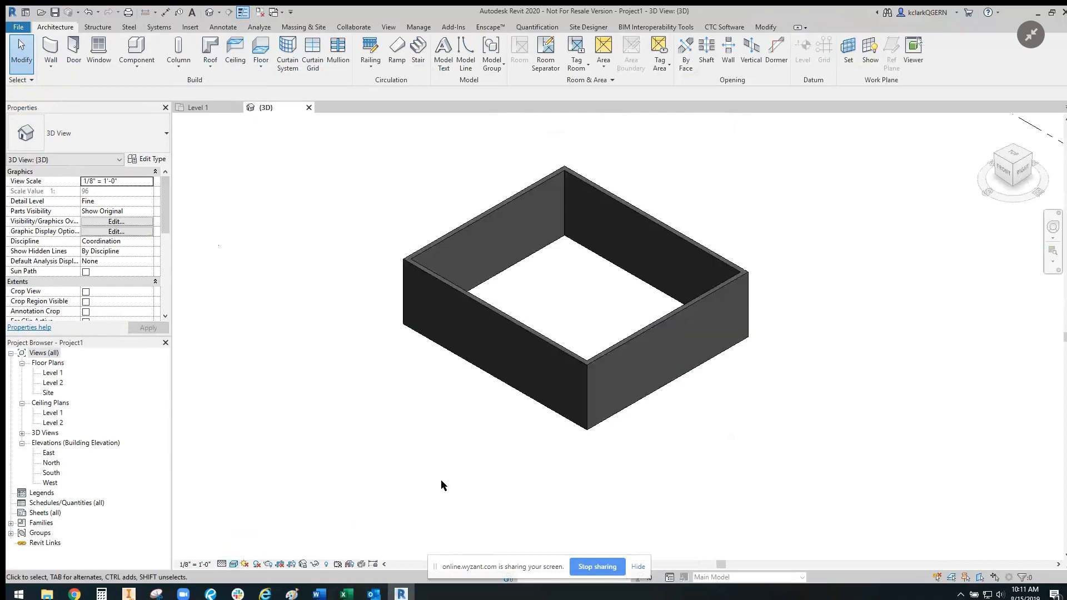
{"action": "left_click", "coordinate": [257, 564]}
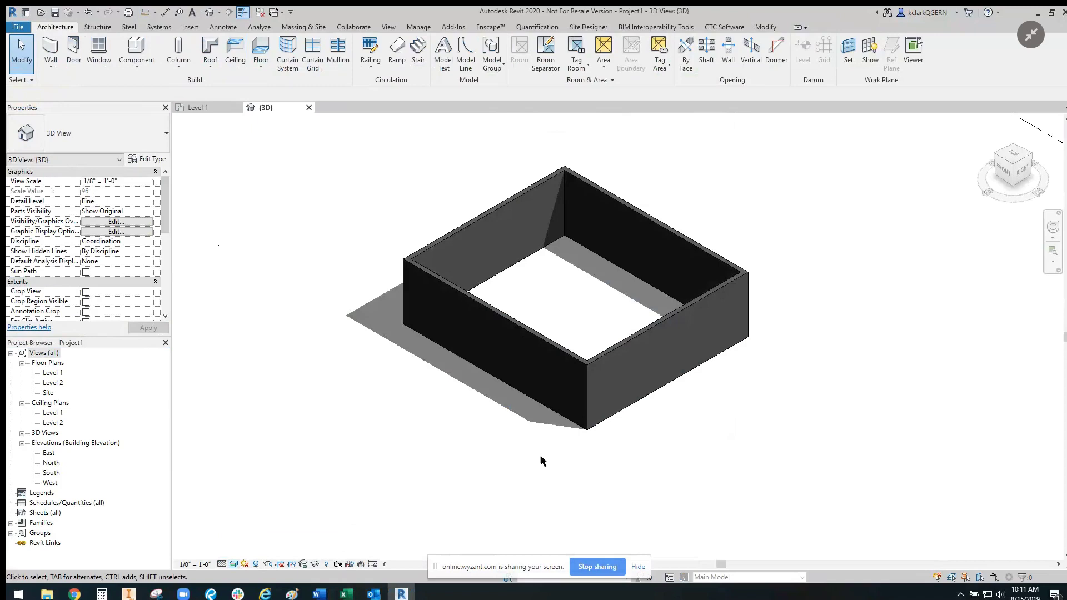
{"action": "left_click", "coordinate": [1013, 168]}
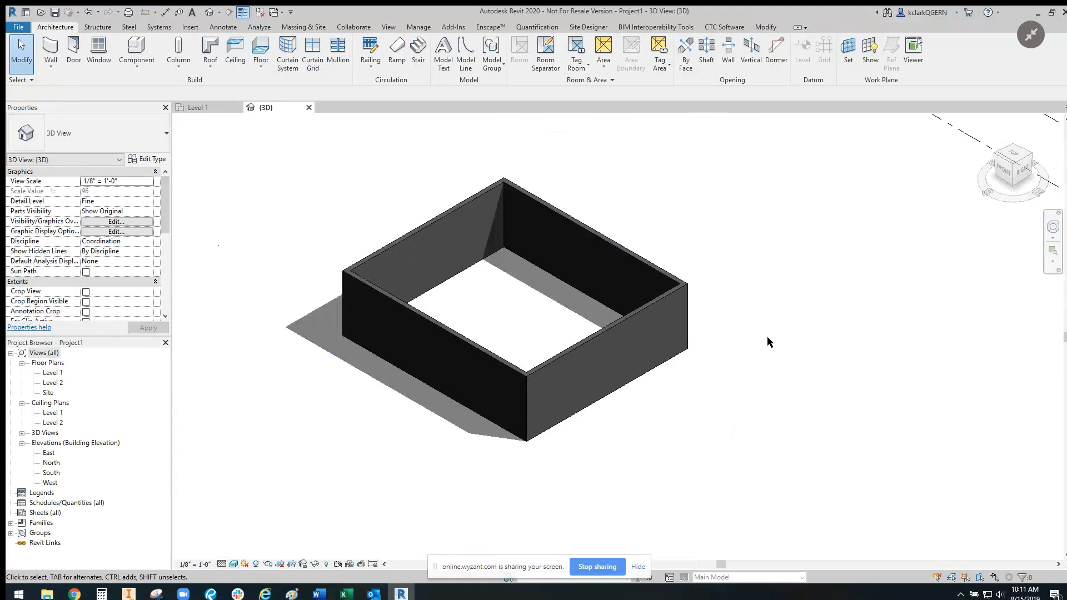
{"action": "middle_click_drag", "start_coordinate": [689, 388], "coordinate": [603, 403], "text": "shift"}
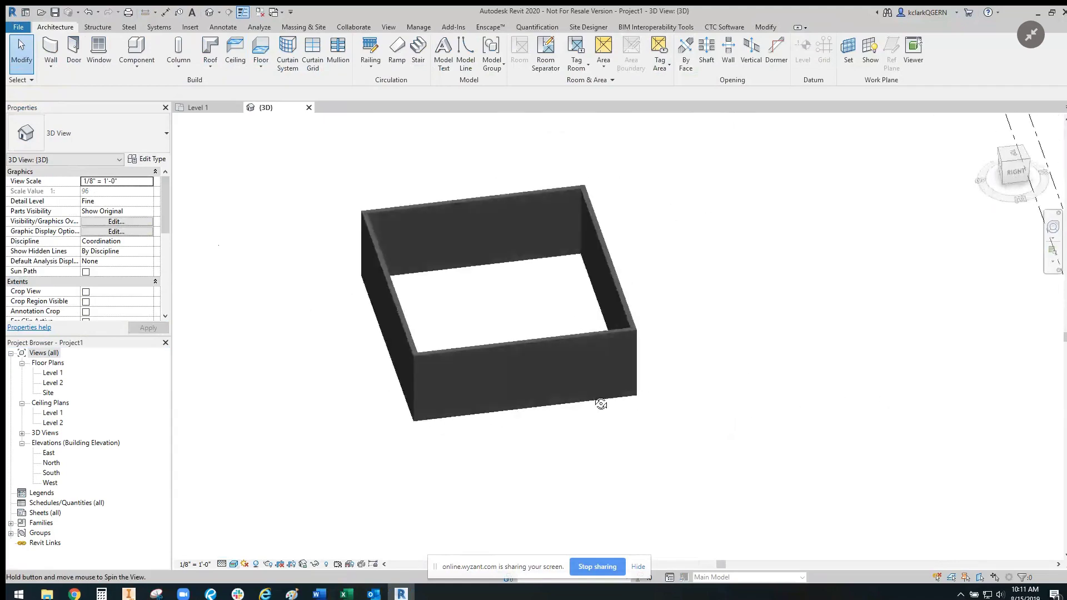
Step: Place a Single-Flush 36" x 84" door and a Fixed 36" x 48" window in the front wall
{"action": "left_click", "coordinate": [72, 55]}
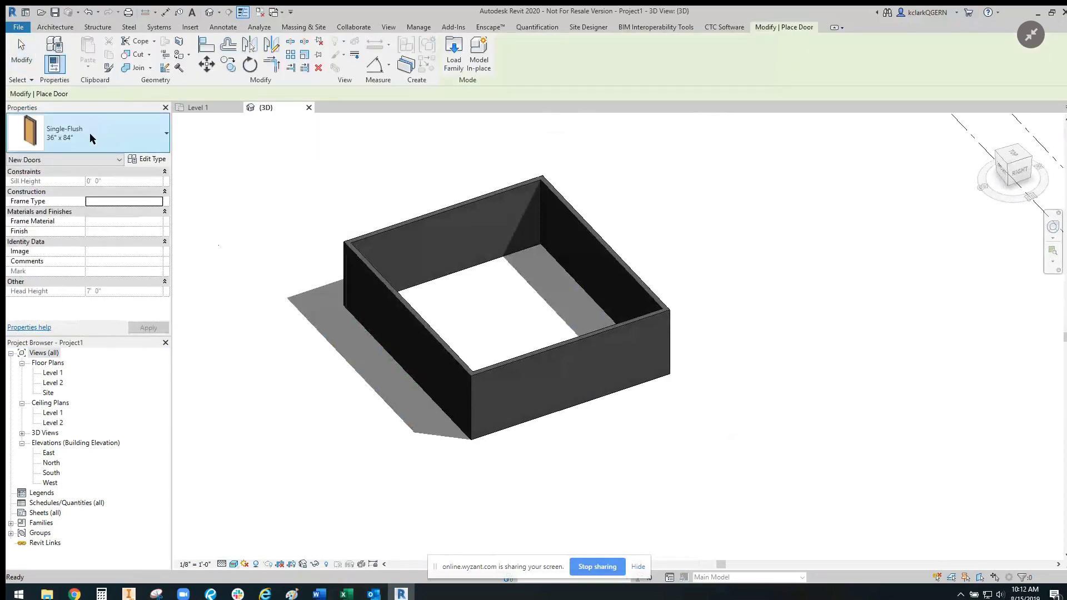
{"action": "left_click", "coordinate": [708, 421]}
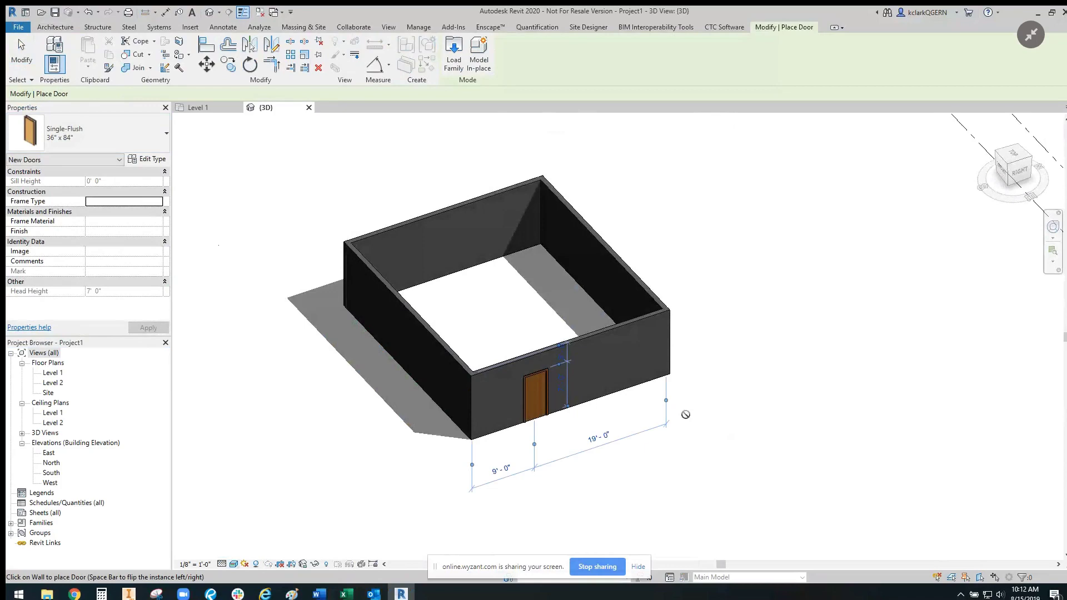
{"action": "left_click", "coordinate": [22, 56]}
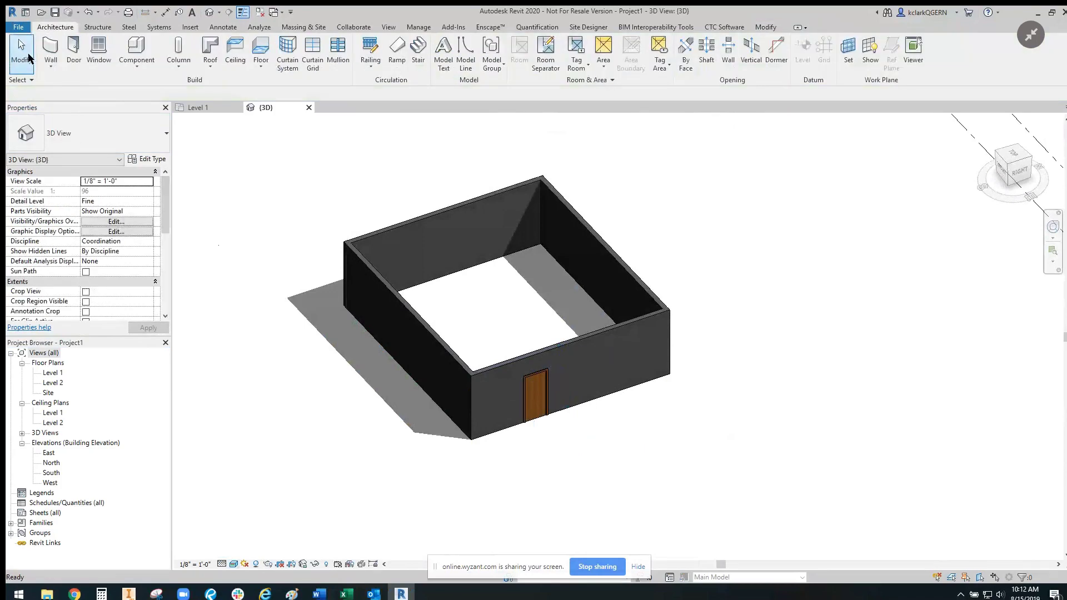
{"action": "left_click", "coordinate": [99, 50]}
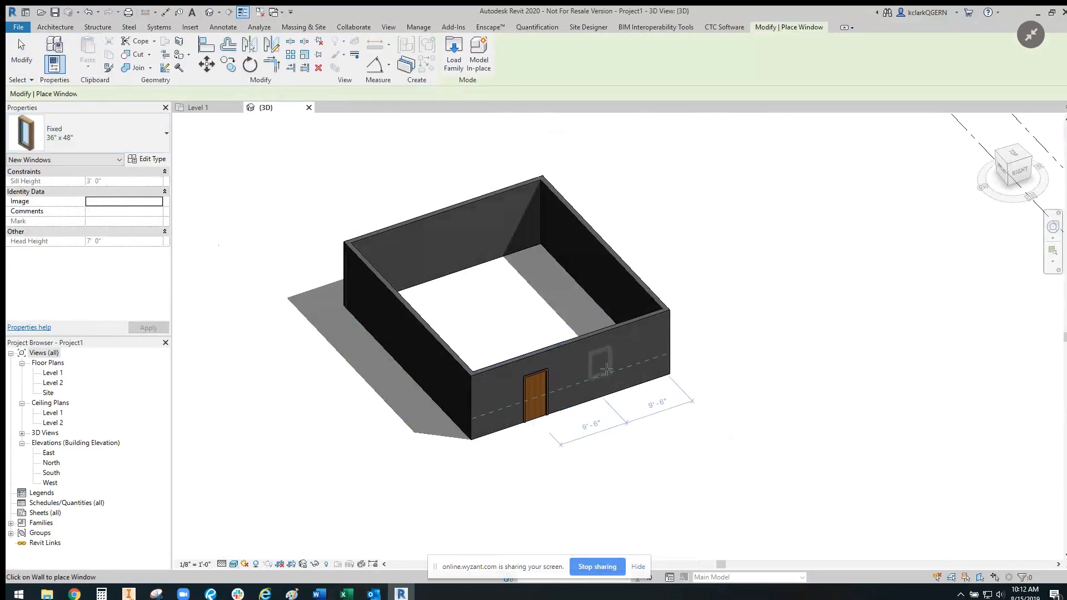
{"action": "left_click", "coordinate": [602, 364]}
Step: Check the door's type list, leaving the door type unchanged
{"action": "left_click", "coordinate": [30, 46]}
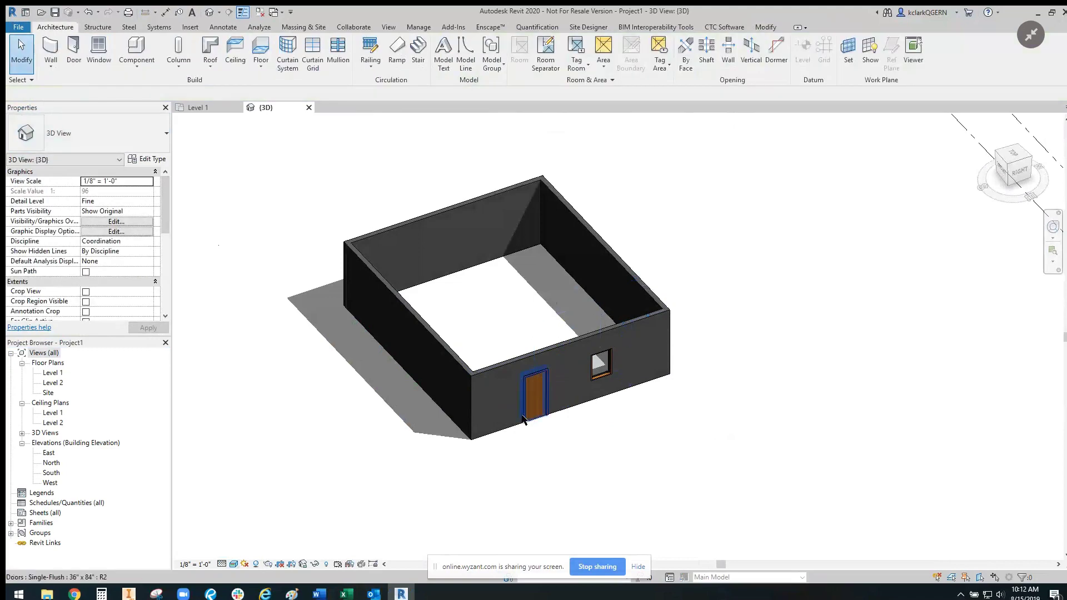
{"action": "left_click", "coordinate": [555, 385]}
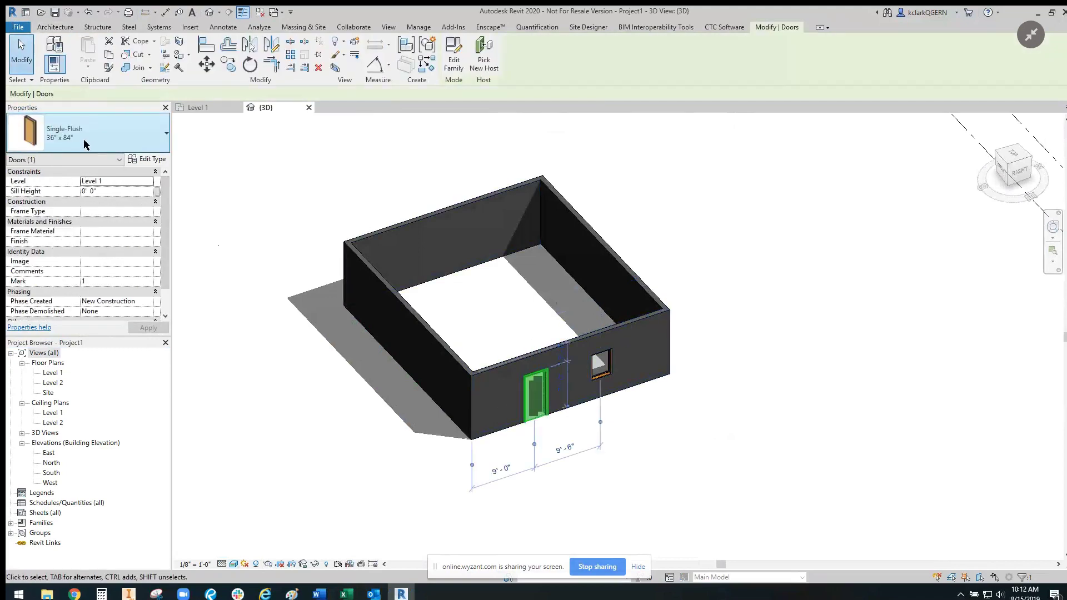
{"action": "left_click", "coordinate": [83, 133]}
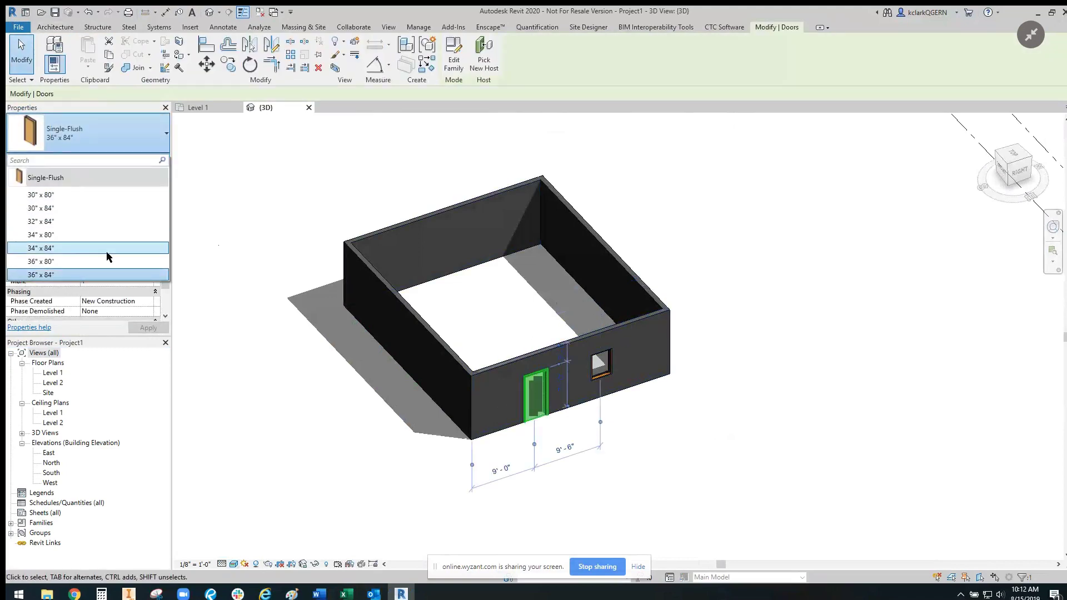
{"action": "left_click", "coordinate": [584, 82]}
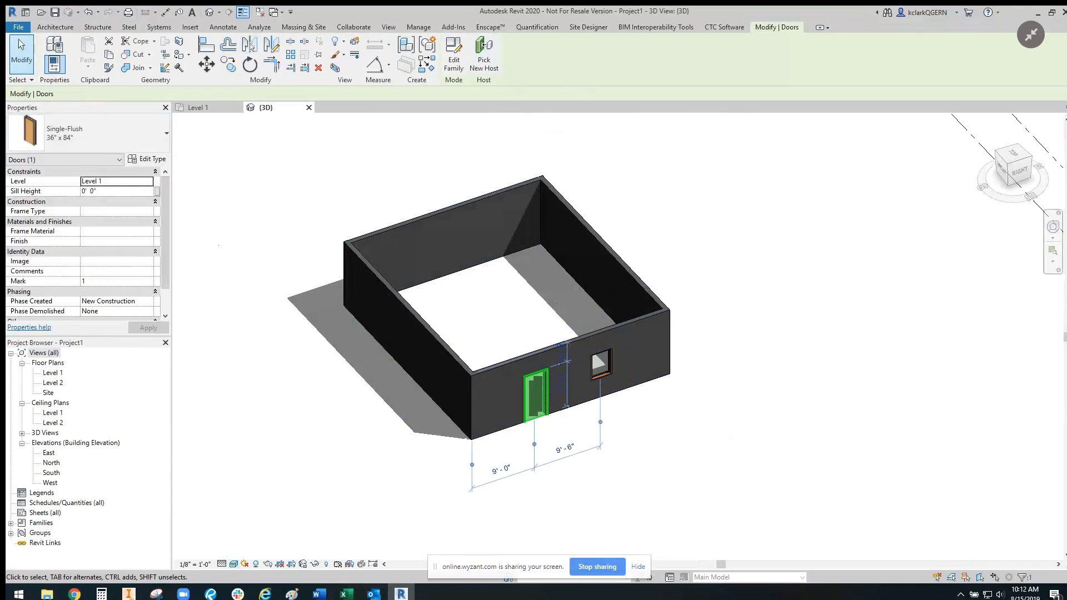
{"action": "left_click", "coordinate": [750, 353]}
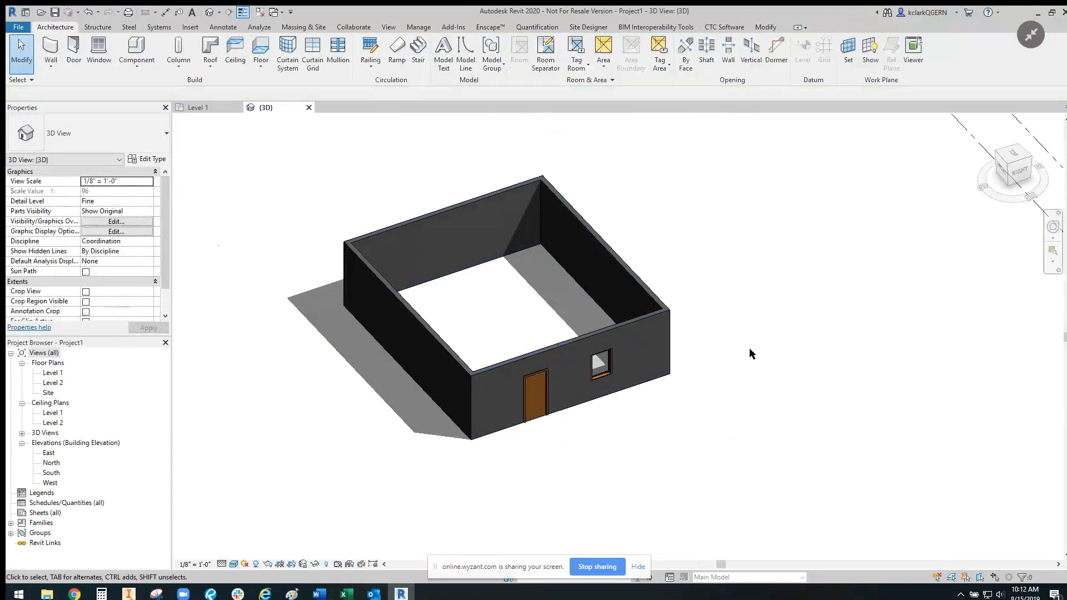
Step: Change the window to the Window-Casement-Double 34" x 36" type
{"action": "left_click", "coordinate": [600, 364]}
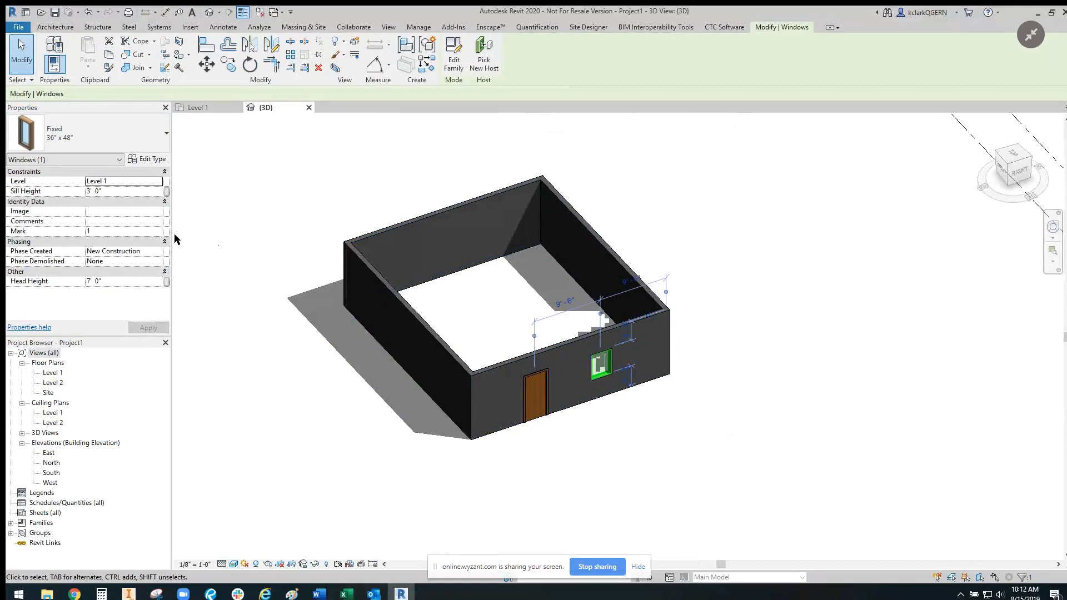
{"action": "left_click", "coordinate": [120, 140]}
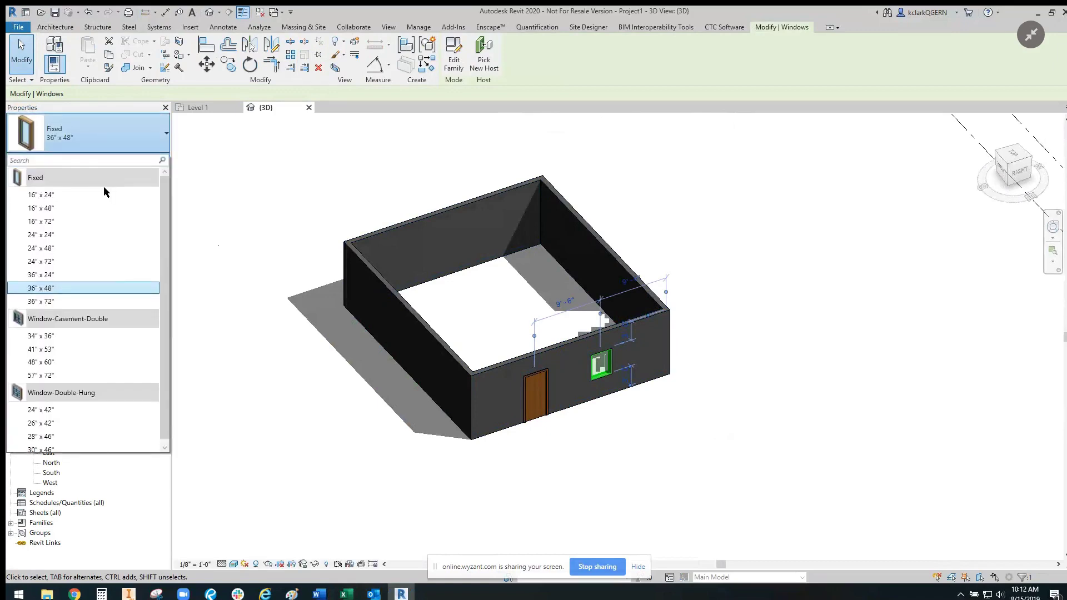
{"action": "scroll", "coordinate": [34, 405], "scroll_direction": "down", "scroll_amount": 1}
{"action": "left_click", "coordinate": [49, 332]}
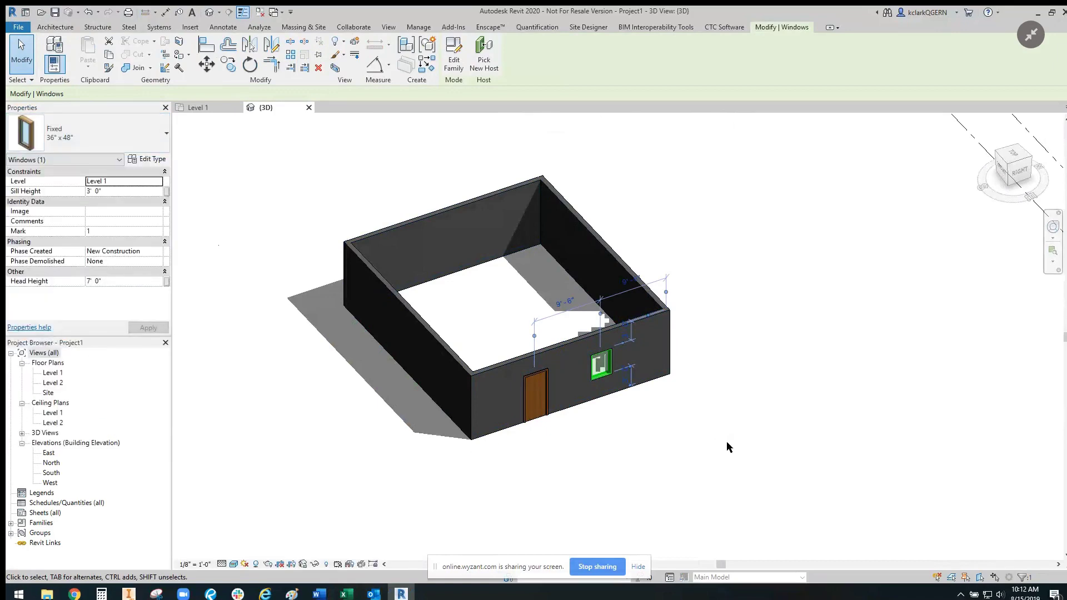
{"action": "left_click", "coordinate": [671, 433]}
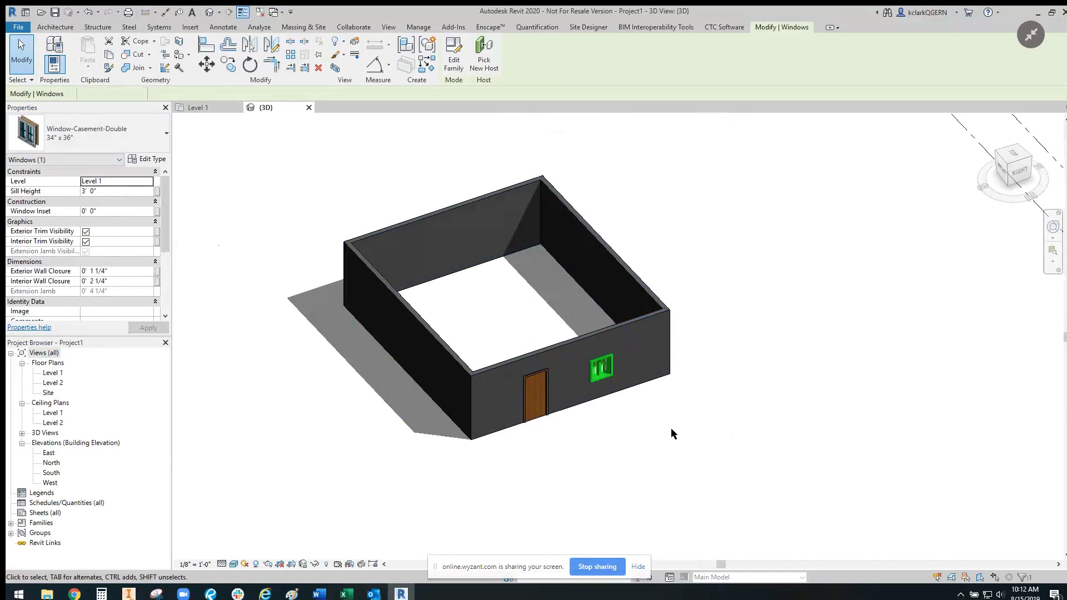
{"action": "scroll", "coordinate": [623, 389], "scroll_direction": "up", "scroll_amount": 6}
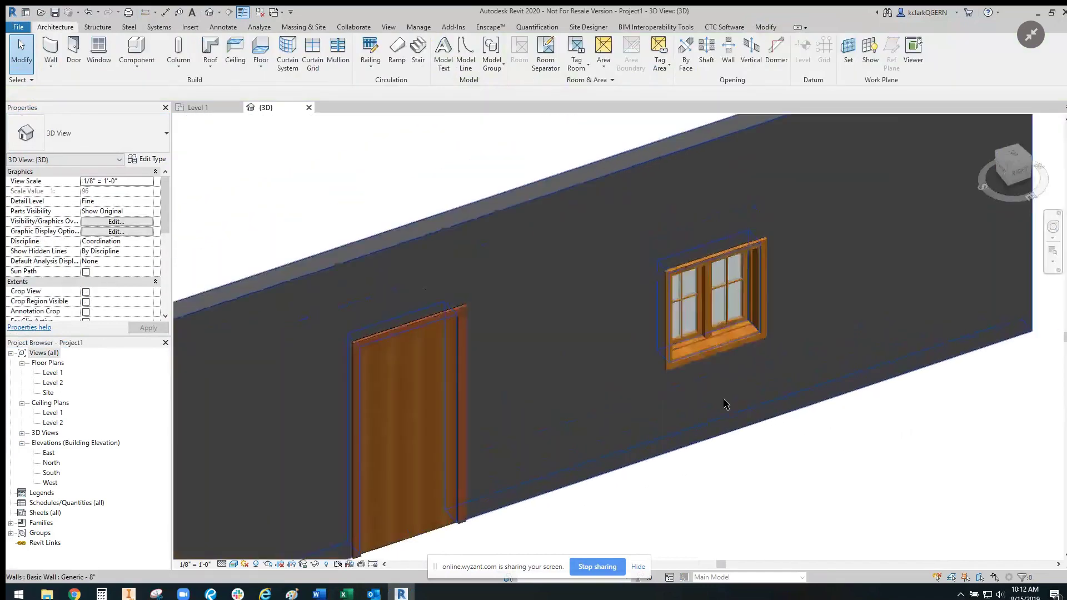
{"action": "scroll", "coordinate": [725, 404], "scroll_direction": "down", "scroll_amount": 3}
{"action": "left_click", "coordinate": [734, 366]}
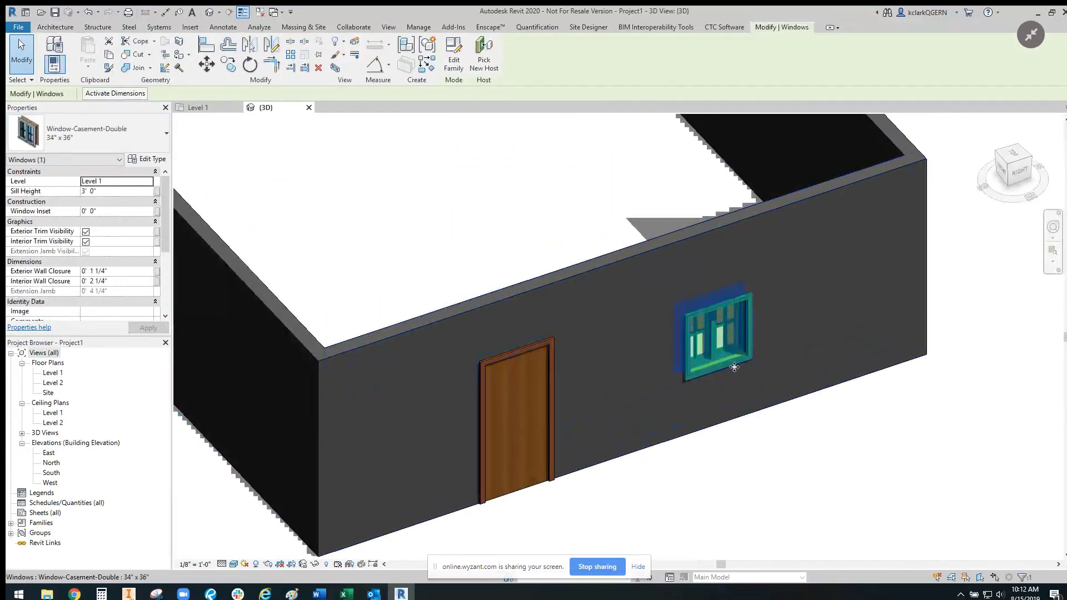
Step: Flip the casement window's facing in the Level 1 plan
{"action": "left_click", "coordinate": [211, 106]}
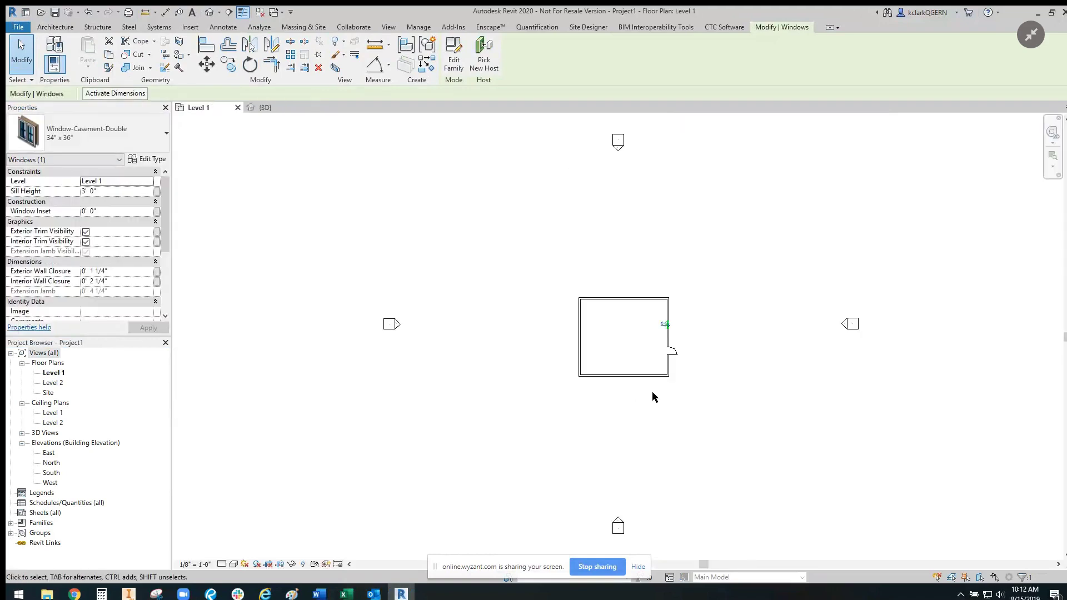
{"action": "scroll", "coordinate": [650, 331], "scroll_direction": "up", "scroll_amount": 8}
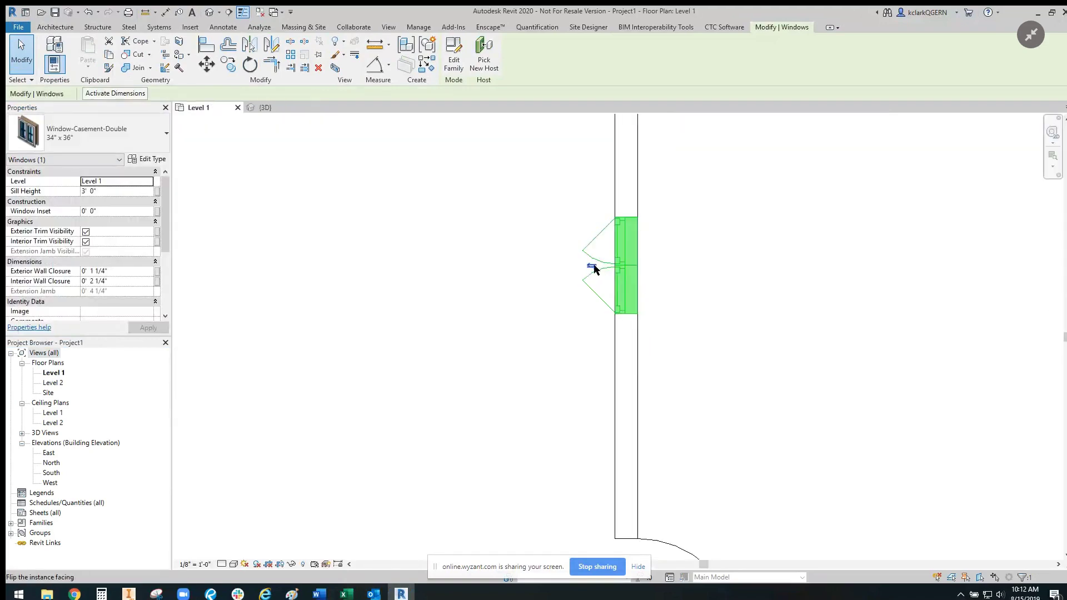
{"action": "left_click", "coordinate": [592, 267]}
{"action": "scroll", "coordinate": [785, 324], "scroll_direction": "down", "scroll_amount": 2}
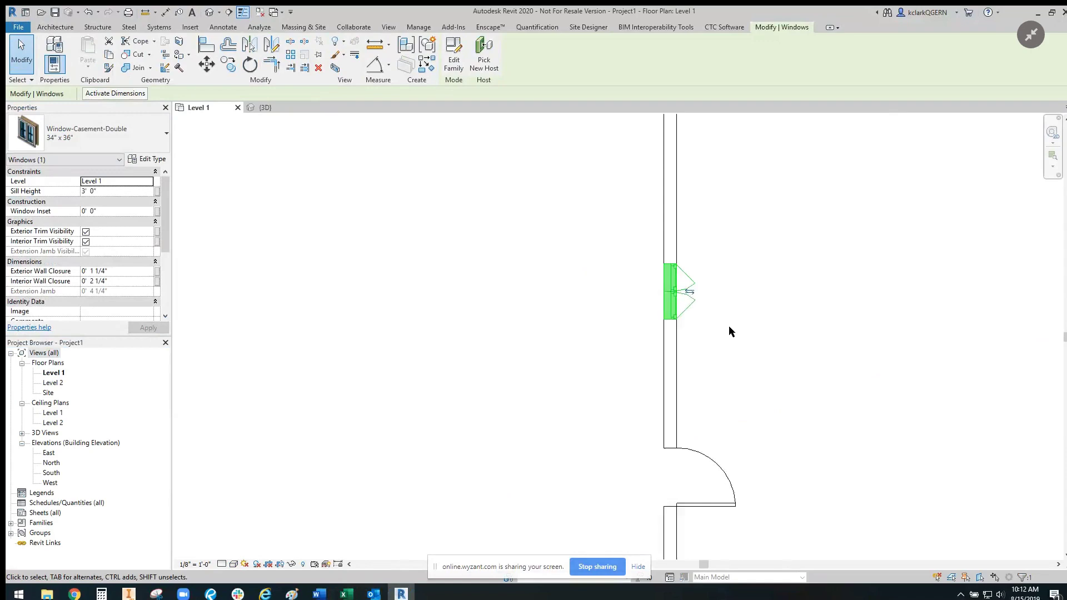
{"action": "middle_click_drag", "start_coordinate": [729, 331], "coordinate": [727, 295]}
{"action": "left_click", "coordinate": [716, 284]}
Step: Flip the door's facing and hinge side so it swings into the room
{"action": "left_click", "coordinate": [670, 388]}
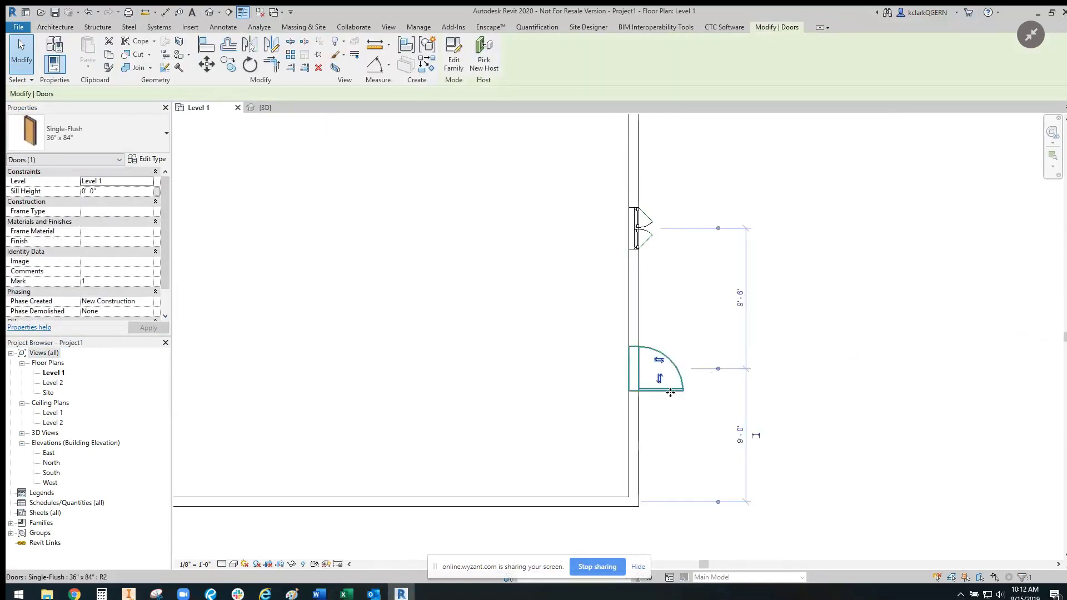
{"action": "scroll", "coordinate": [661, 412], "scroll_direction": "up", "scroll_amount": 2}
{"action": "left_click", "coordinate": [649, 329]}
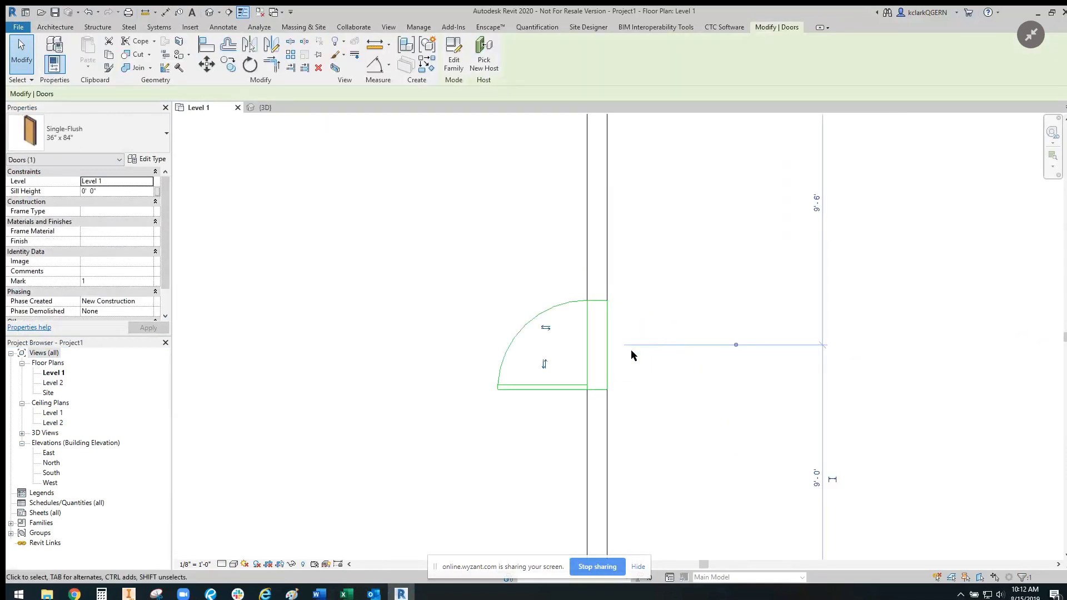
{"action": "scroll", "coordinate": [553, 399], "scroll_direction": "down", "scroll_amount": 2}
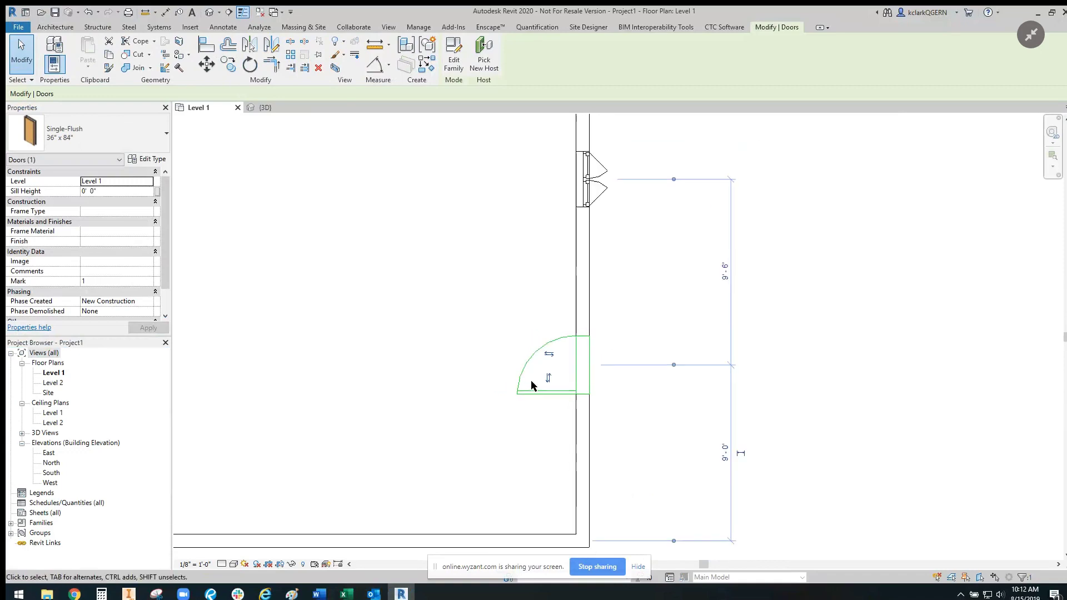
{"action": "left_click", "coordinate": [548, 379]}
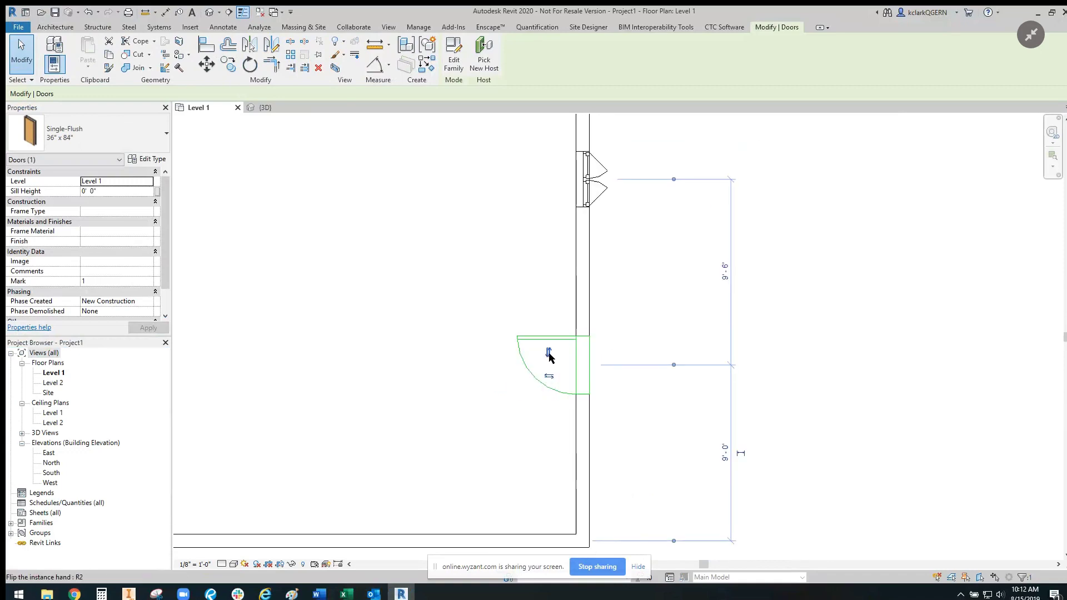
{"action": "left_click", "coordinate": [548, 372]}
{"action": "left_click", "coordinate": [645, 425]}
{"action": "scroll", "coordinate": [664, 431], "scroll_direction": "down", "scroll_amount": 3}
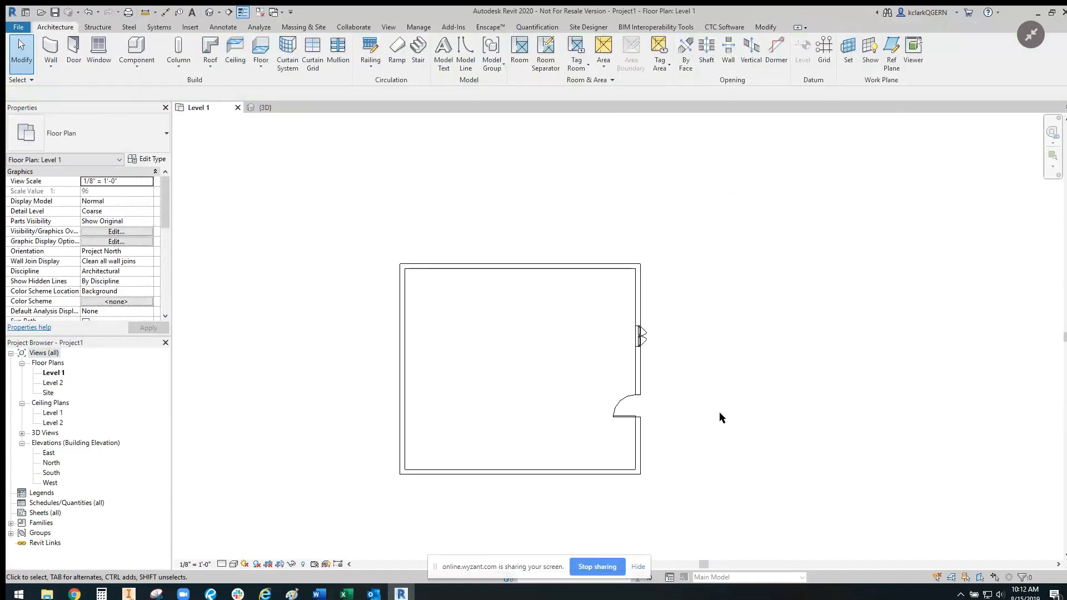
{"action": "mouse_move", "coordinate": [74, 594]}
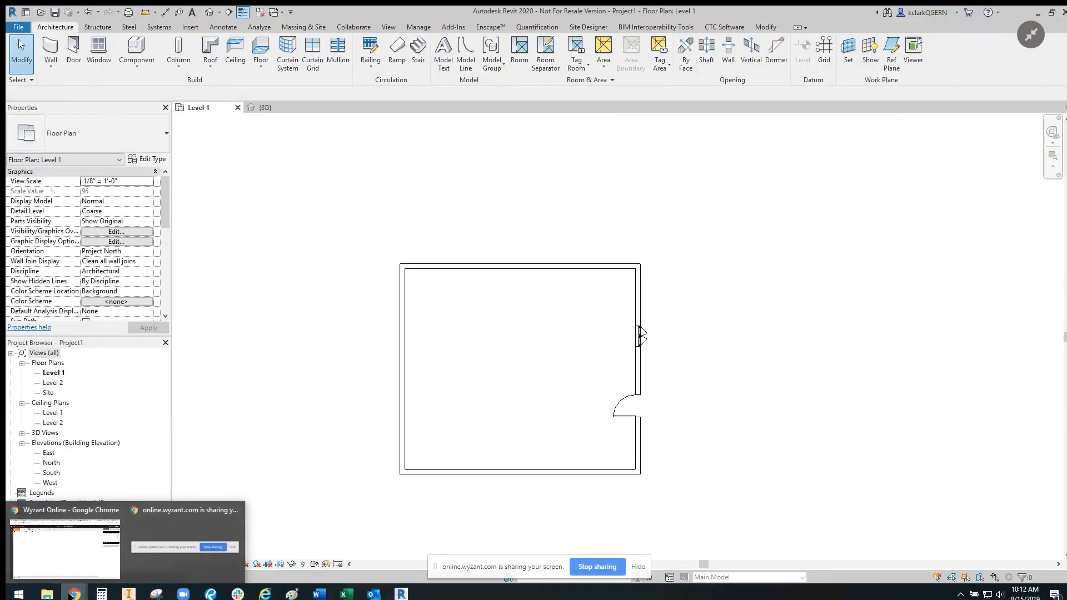